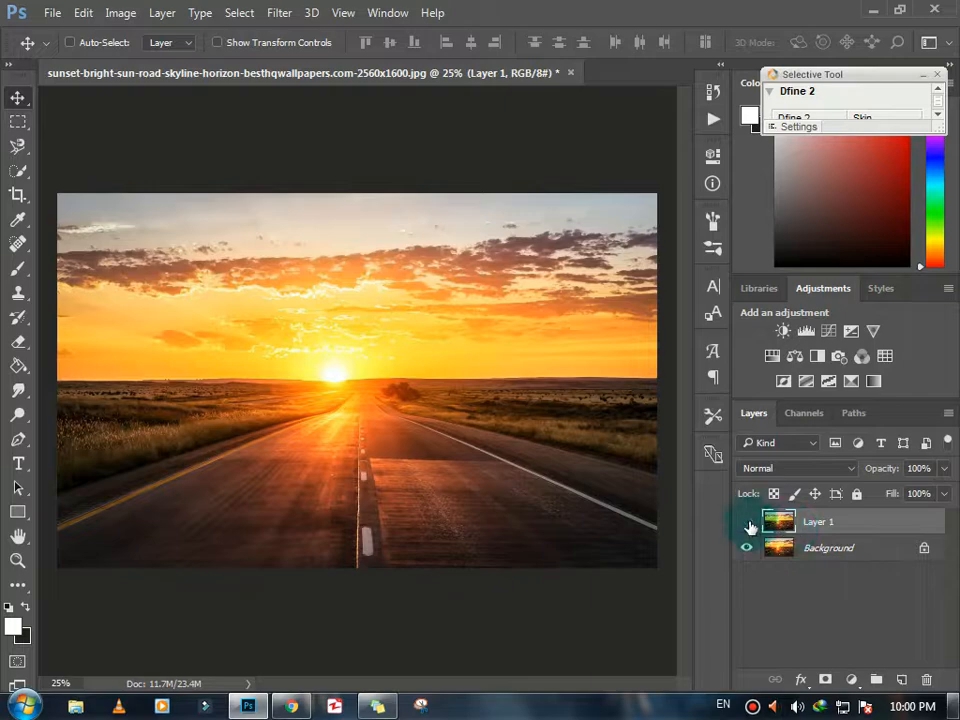
Add the white text LIGHT in 182 pt Bebas Neue above the Background layer, placed over the road below the sun
{"action": "left_click", "coordinate": [775, 547]}
{"action": "left_click", "coordinate": [18, 463]}
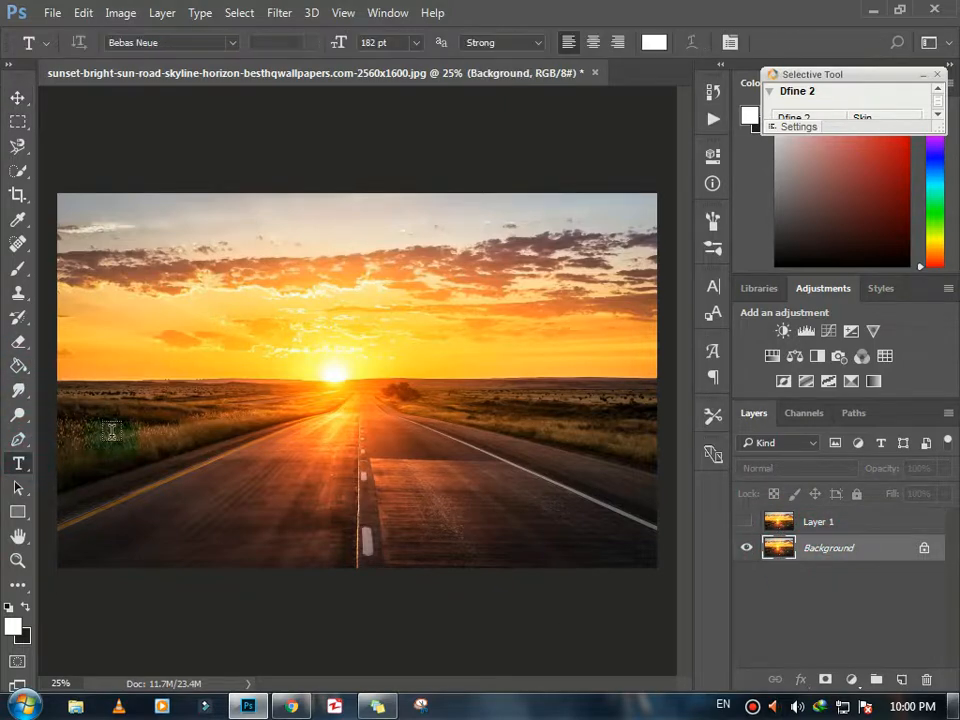
{"action": "left_click", "coordinate": [274, 447]}
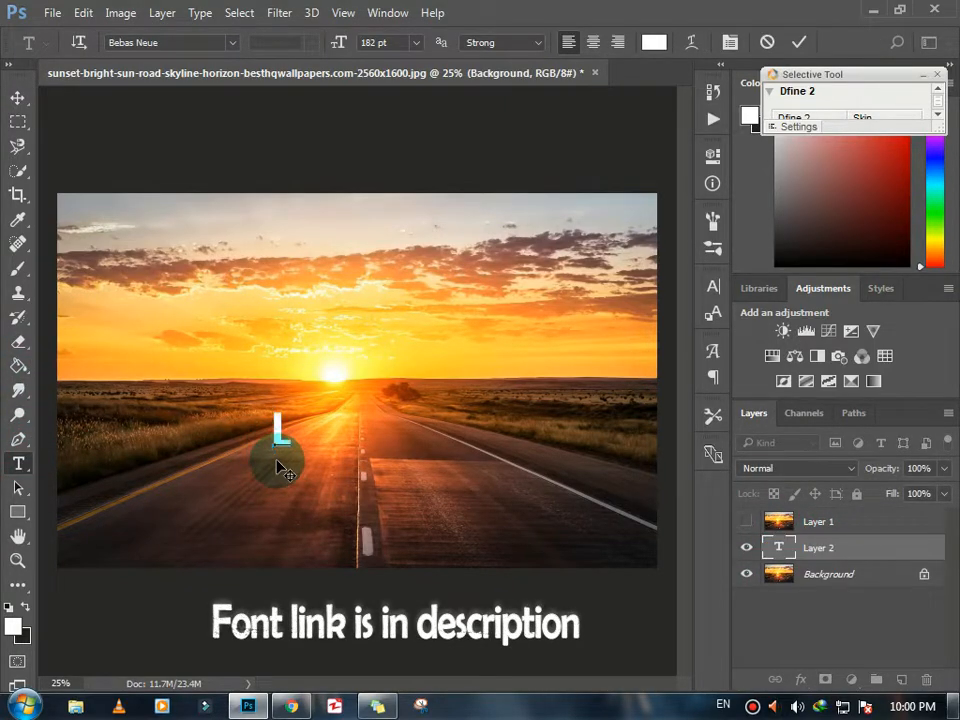
{"action": "type", "text": "LIGHT"}
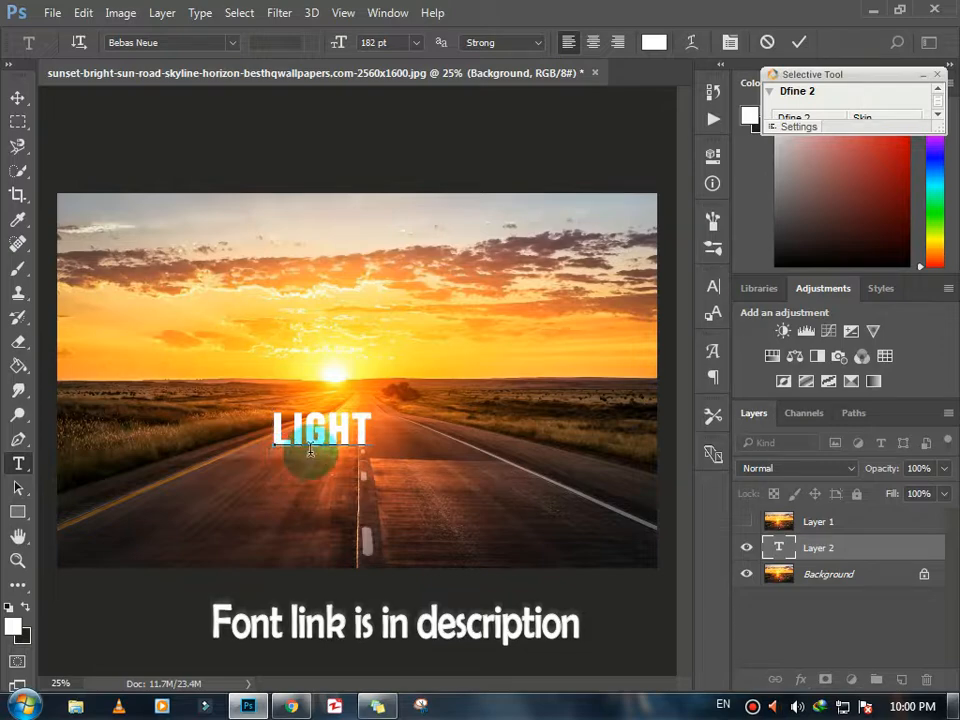
{"action": "left_click_drag", "start_coordinate": [352, 457], "coordinate": [381, 467]}
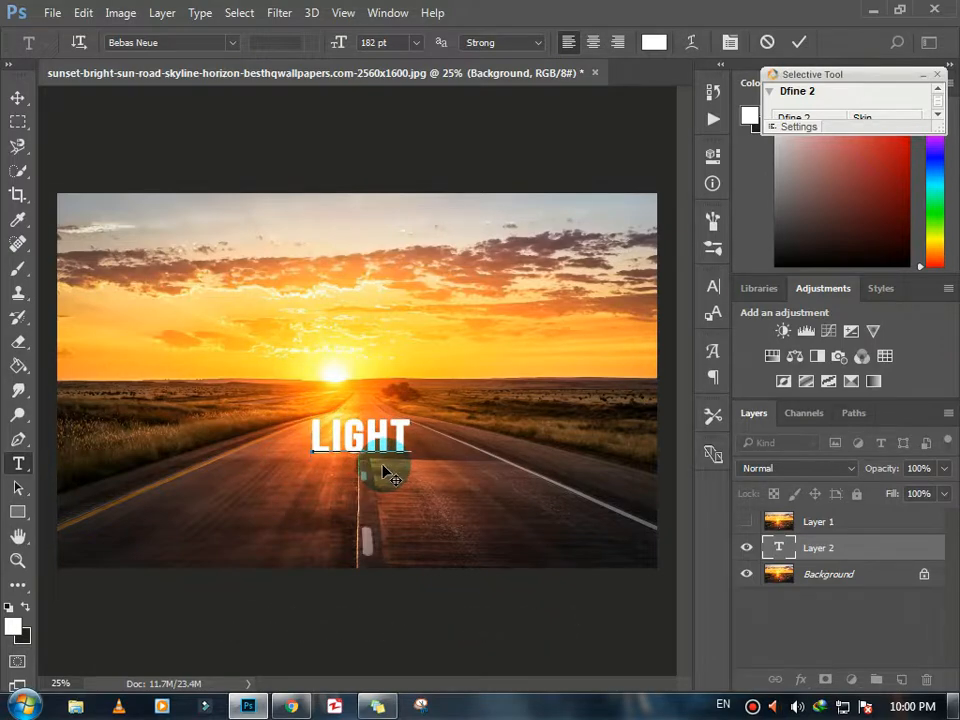
Scale the LIGHT text up to about double its size and centre it horizontally in the image over the road
{"action": "left_click", "coordinate": [18, 97]}
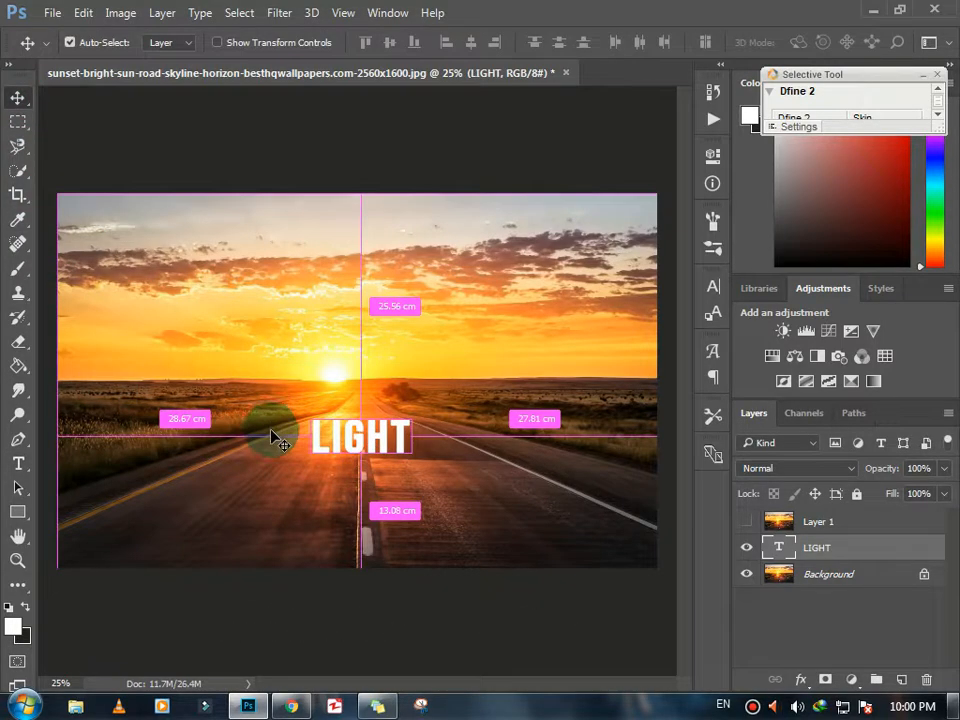
{"action": "key", "text": "ctrl+t"}
{"action": "left_click_drag", "start_coordinate": [310, 413], "coordinate": [275, 366]}
{"action": "left_click_drag", "start_coordinate": [411, 420], "coordinate": [460, 427]}
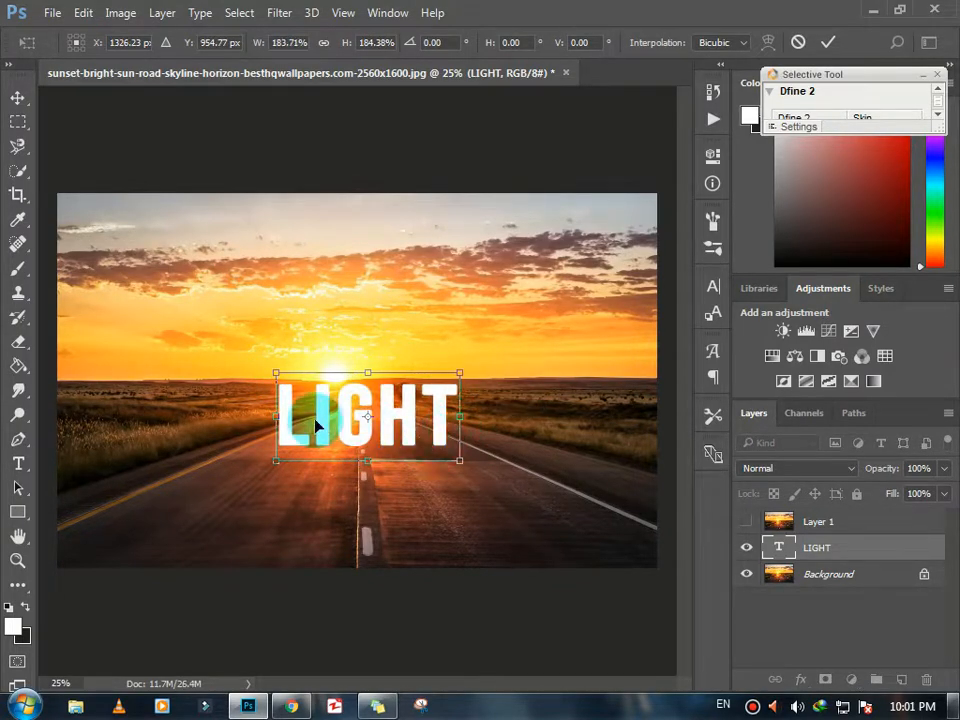
{"action": "left_click_drag", "start_coordinate": [407, 457], "coordinate": [398, 460]}
{"action": "left_click_drag", "start_coordinate": [446, 425], "coordinate": [416, 446]}
{"action": "key", "text": "Return"}
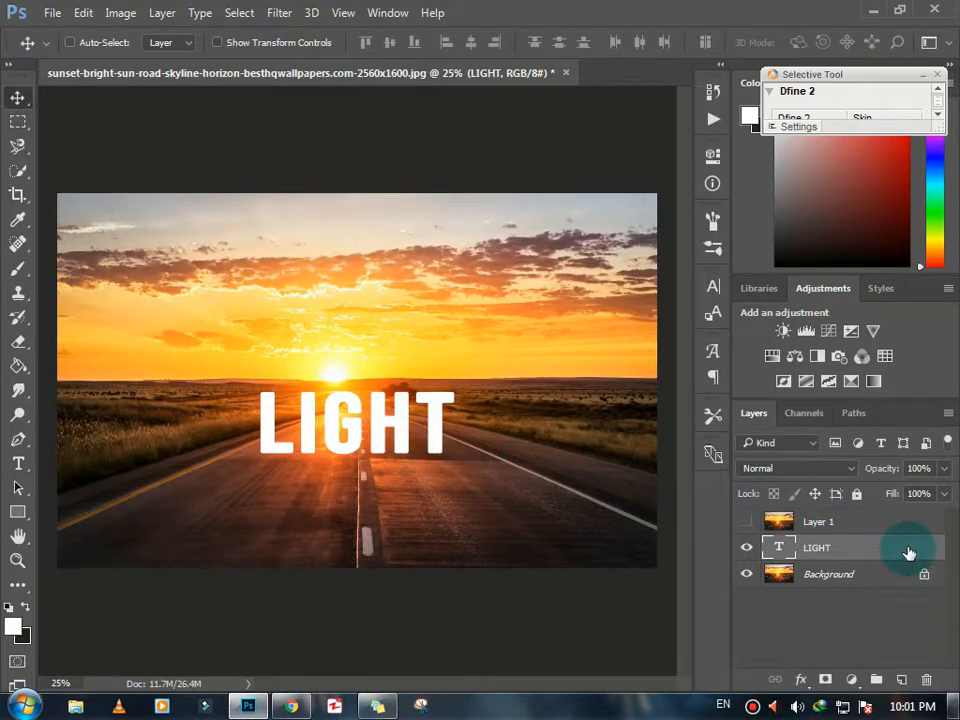
Stretch the LIGHT text upward to about 140% of its height and widen it slightly
{"action": "key", "text": "ctrl+t"}
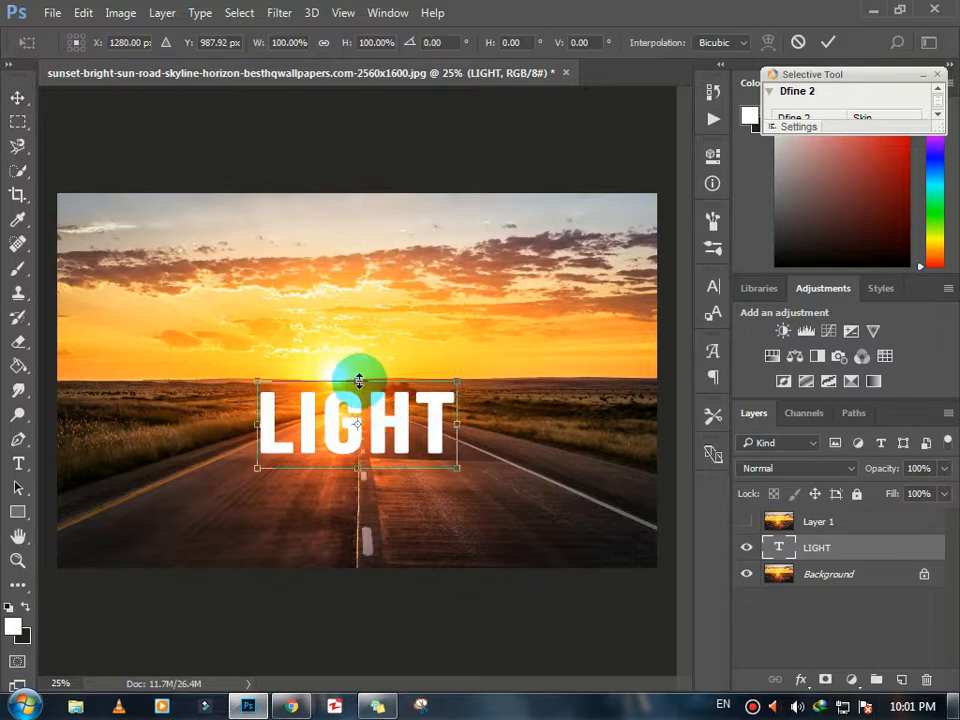
{"action": "left_click_drag", "start_coordinate": [358, 381], "coordinate": [360, 345]}
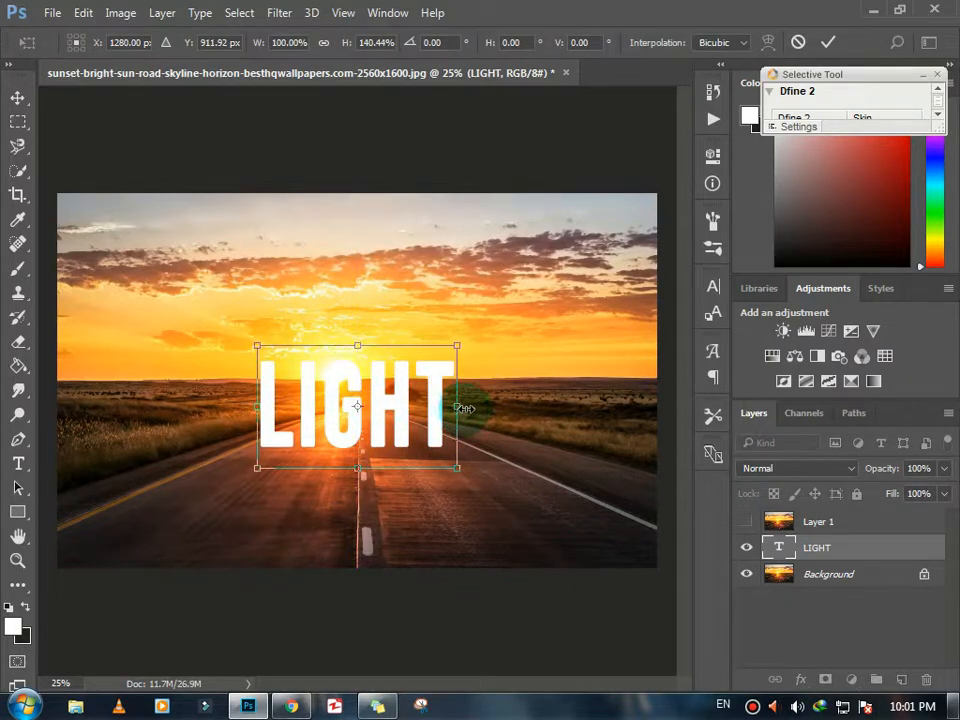
{"action": "left_click_drag", "start_coordinate": [458, 407], "coordinate": [471, 408]}
{"action": "double_click", "coordinate": [360, 424]}
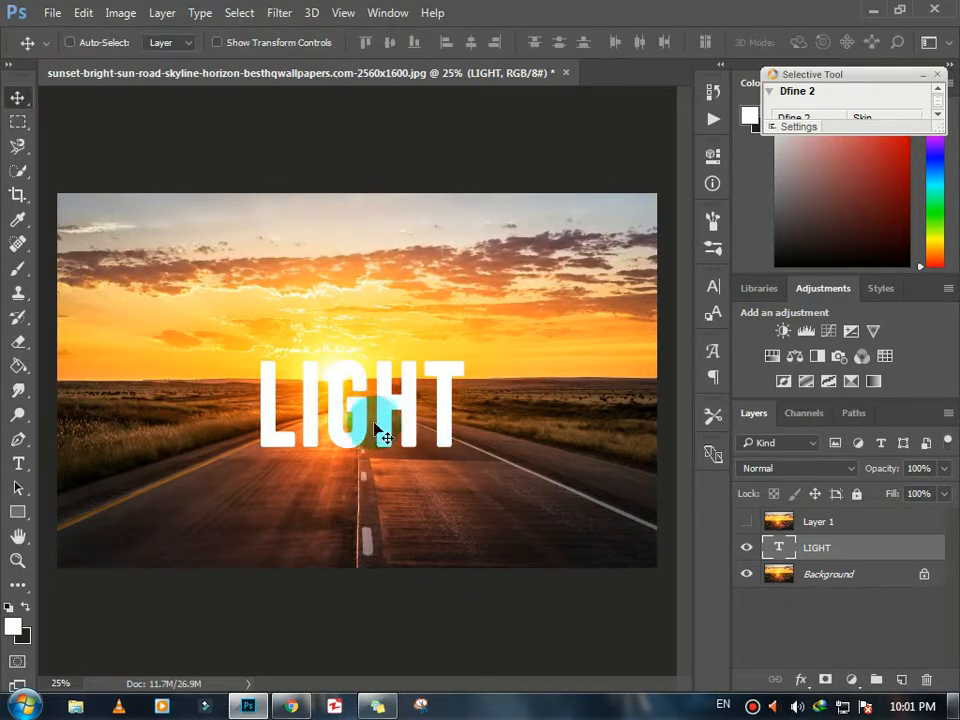
Rasterize the LIGHT text layer and duplicate it, keeping both layers visible
{"action": "right_click", "coordinate": [900, 548]}
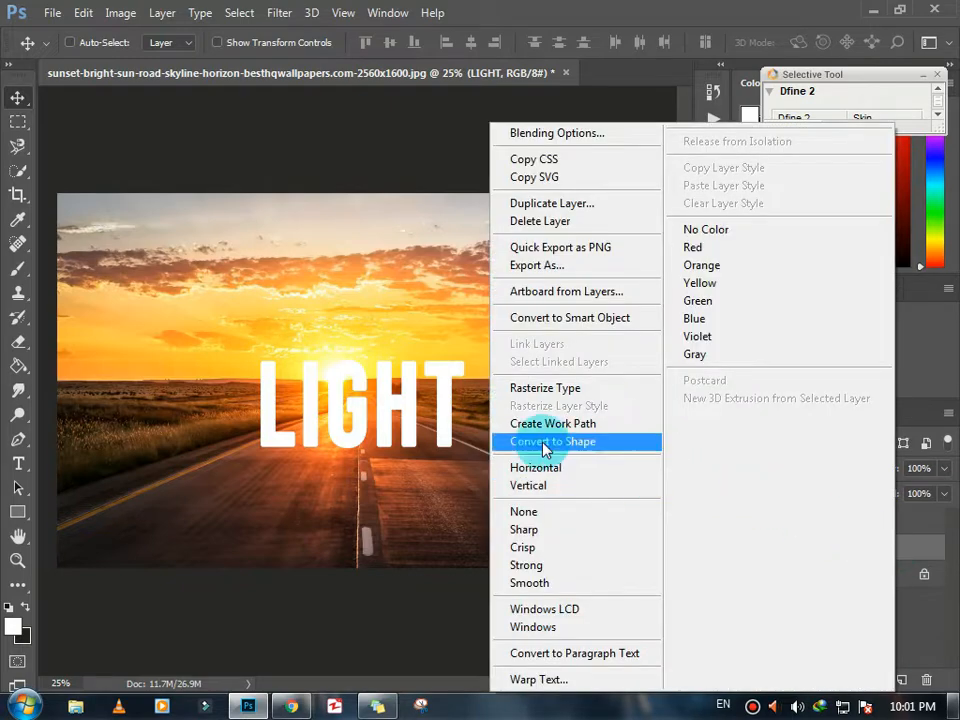
{"action": "left_click", "coordinate": [546, 399]}
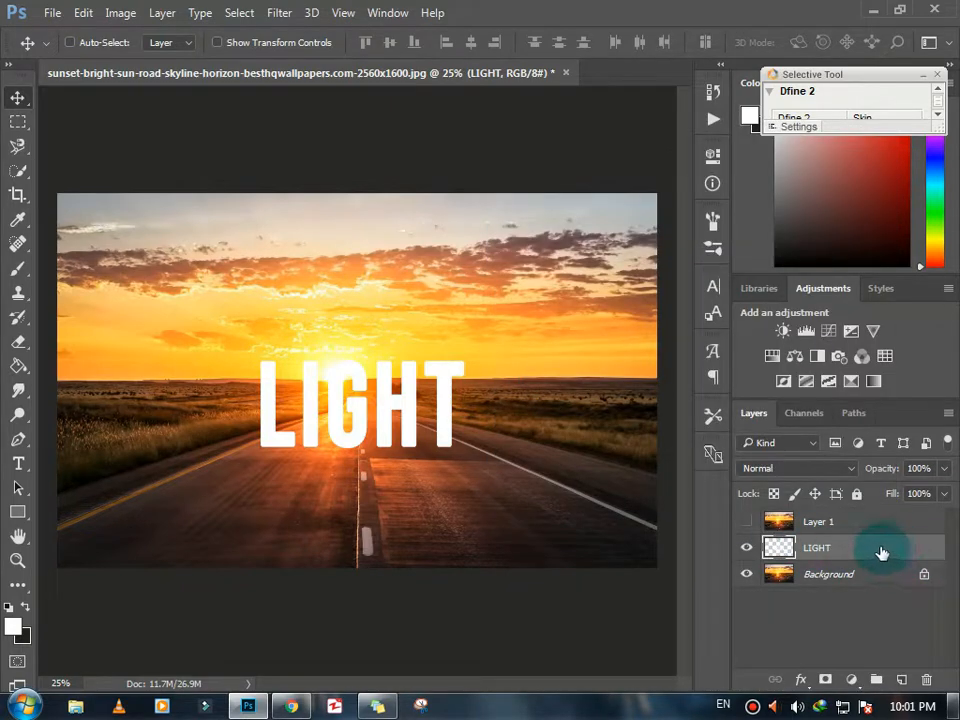
{"action": "key", "text": "ctrl+j"}
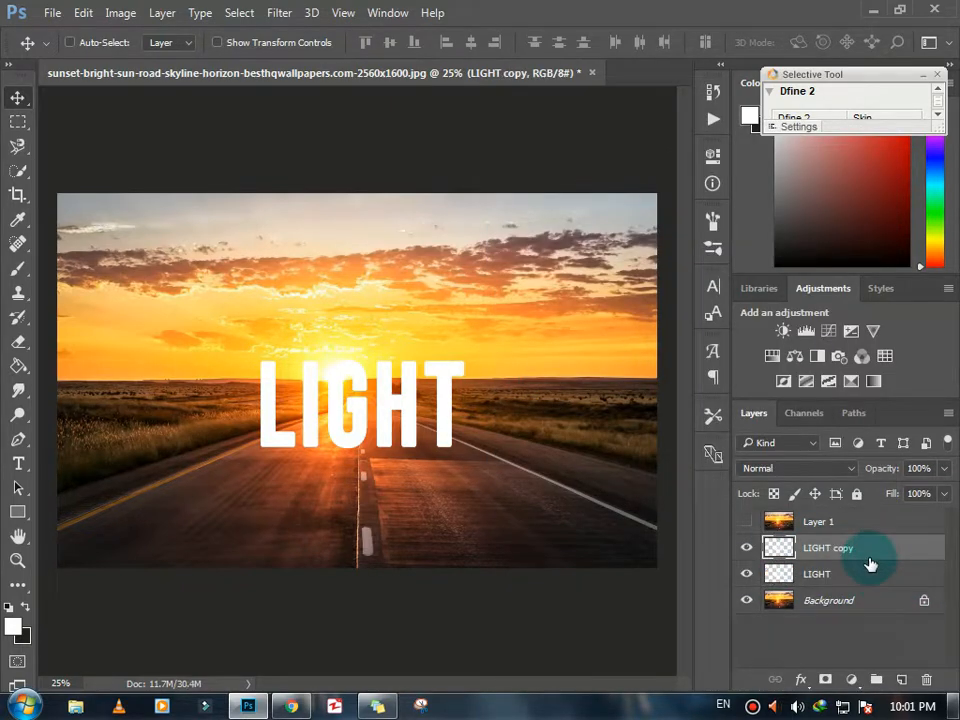
{"action": "left_click", "coordinate": [746, 575]}
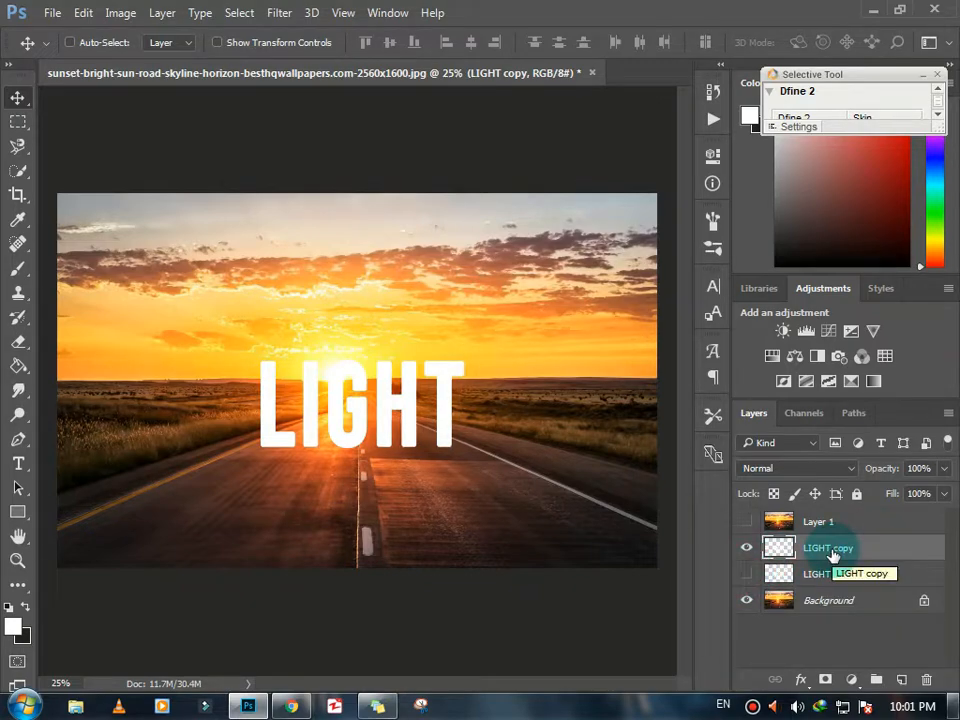
{"action": "left_click", "coordinate": [746, 573]}
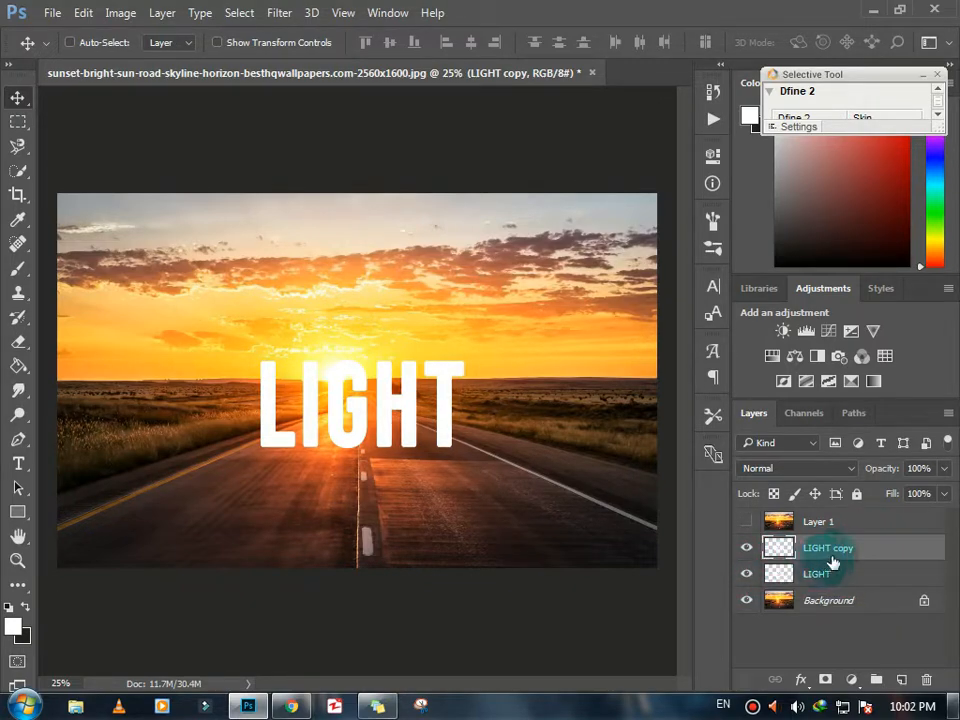
Flip the LIGHT copy layer vertically and place it directly beneath the upright text as a reflection
{"action": "key", "text": "ctrl+t"}
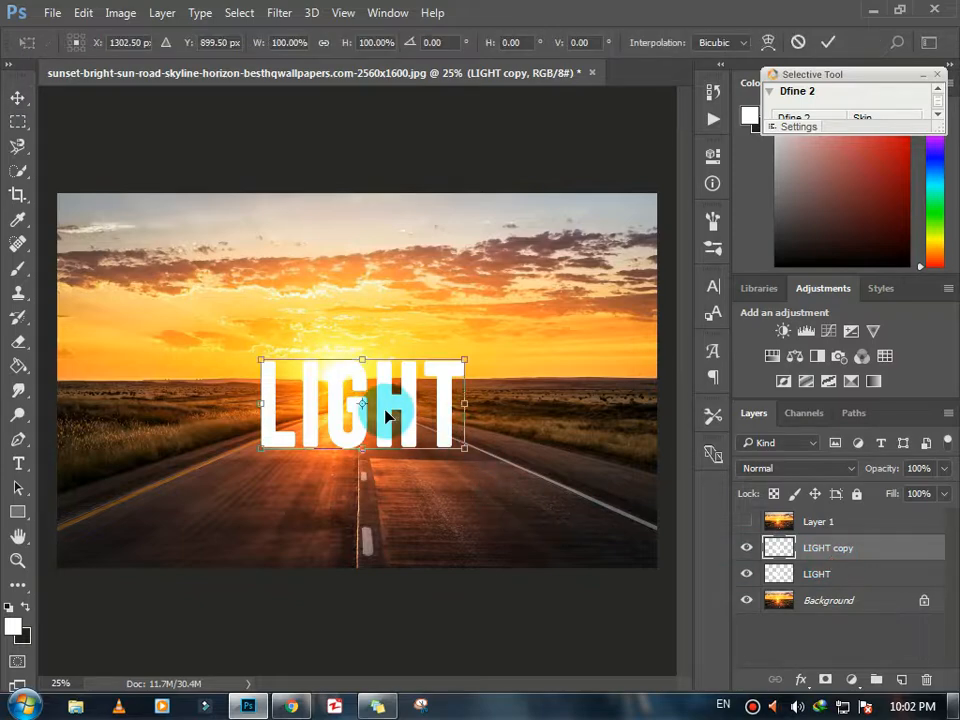
{"action": "right_click", "coordinate": [388, 430]}
{"action": "left_click", "coordinate": [442, 409]}
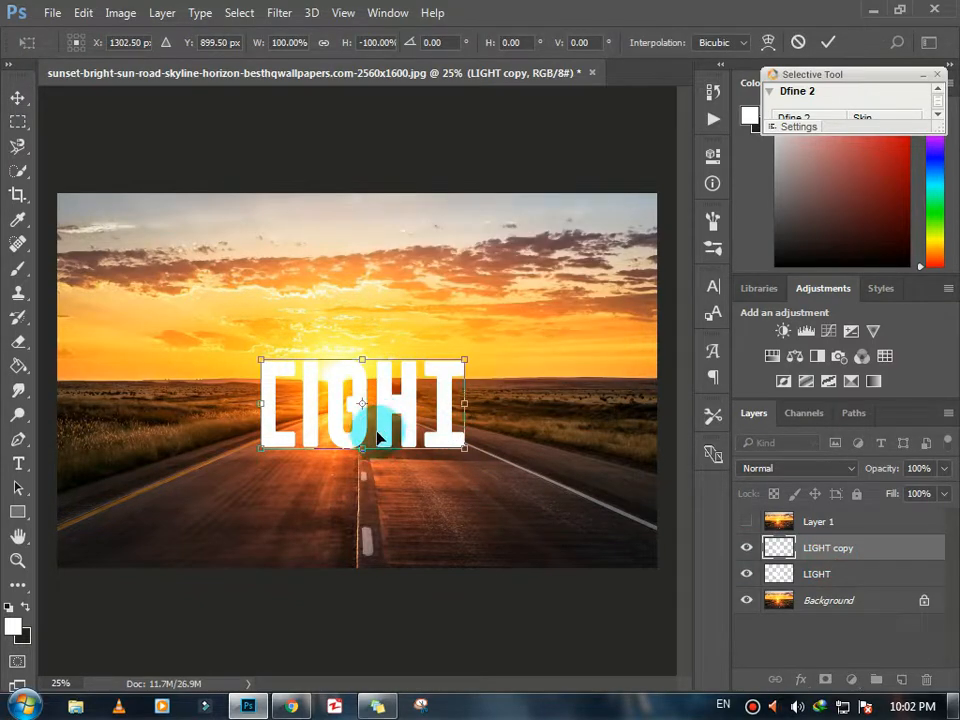
{"action": "left_click_drag", "start_coordinate": [378, 437], "coordinate": [388, 503]}
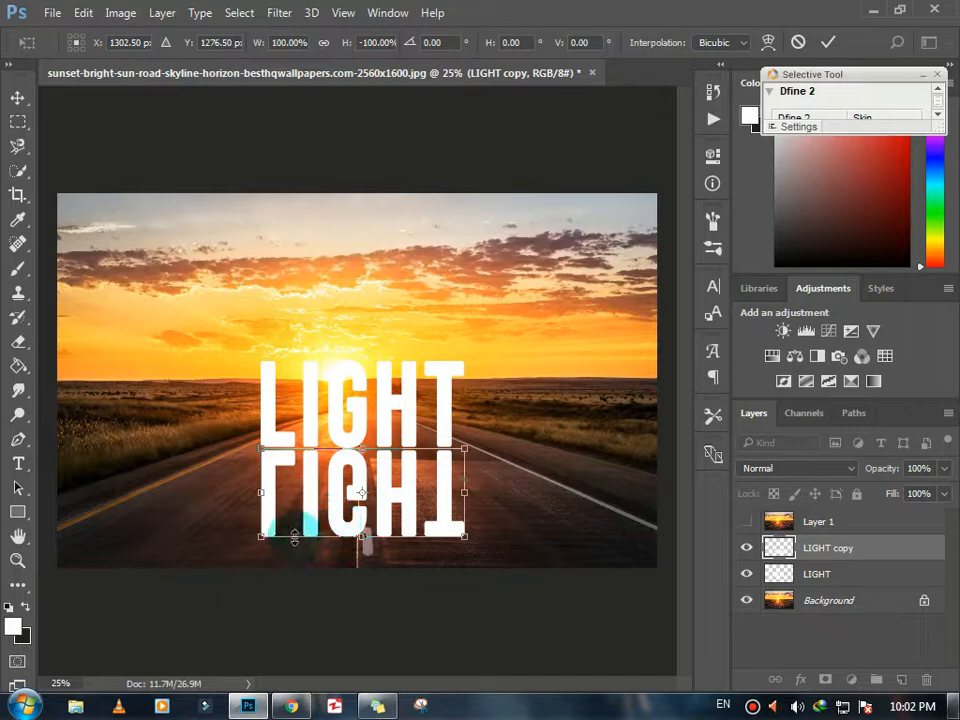
Apply a Perspective transform to the flipped LIGHT copy, spreading its lower edge outward to about 179% width along the road
{"action": "right_click", "coordinate": [392, 476]}
{"action": "left_click", "coordinate": [456, 317]}
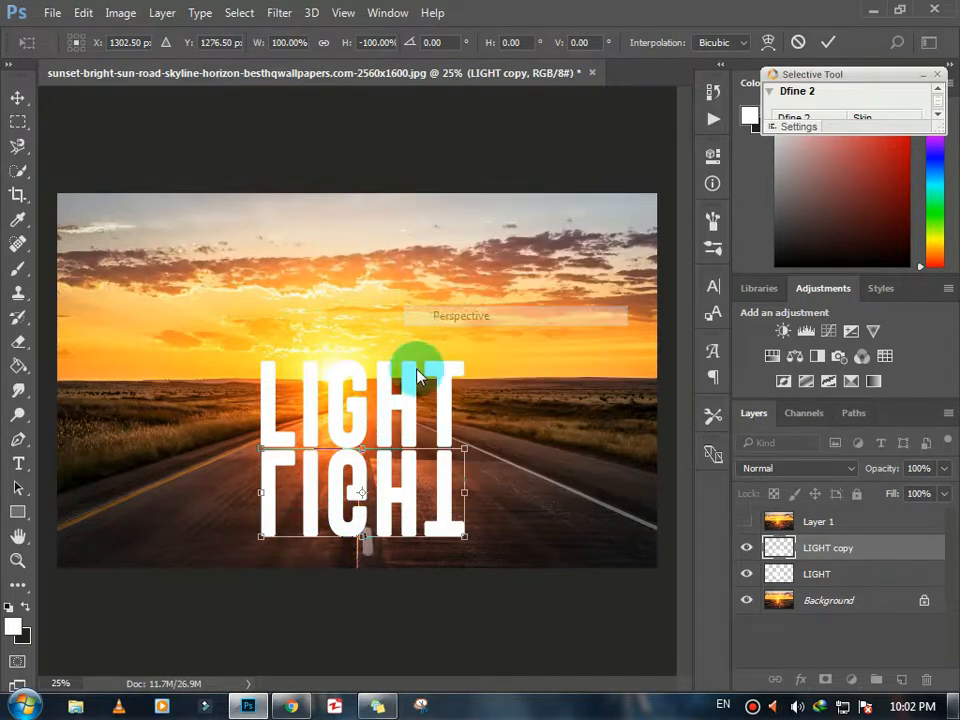
{"action": "left_click_drag", "start_coordinate": [258, 541], "coordinate": [180, 557]}
{"action": "left_click", "coordinate": [368, 510]}
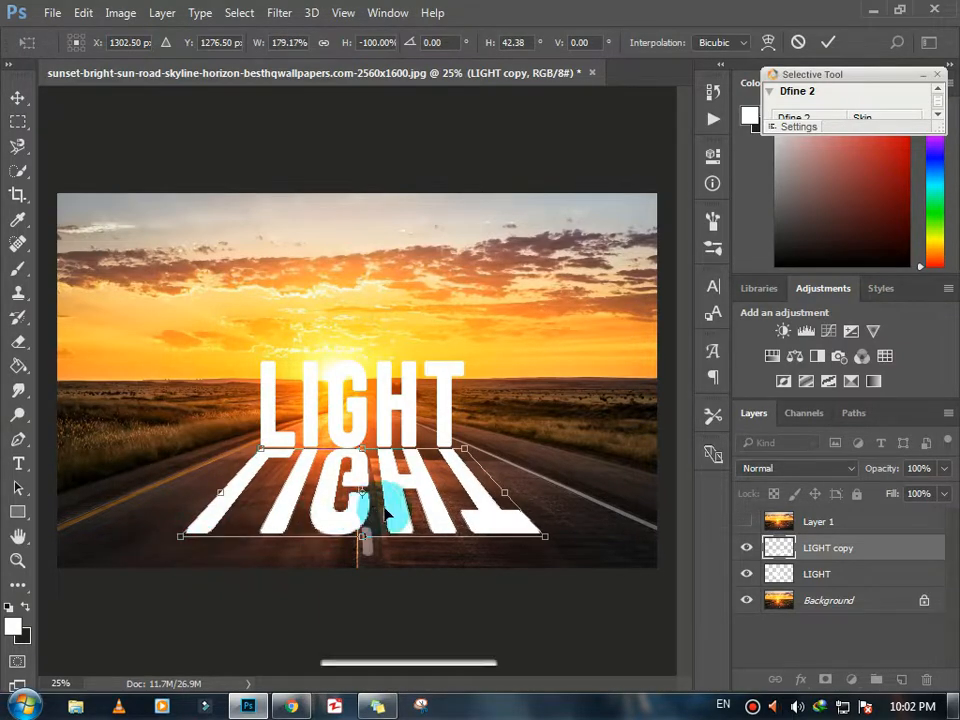
{"action": "key", "text": "Return"}
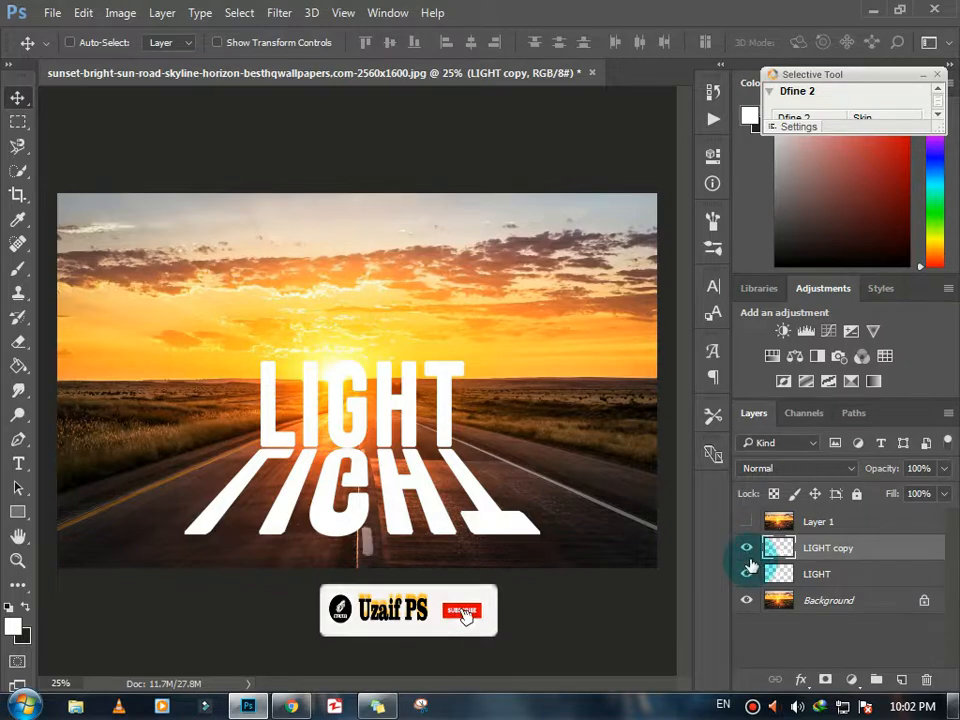
Add a Hue/Saturation adjustment layer directly above the Background with Saturation set to -35
{"action": "left_click", "coordinate": [822, 574]}
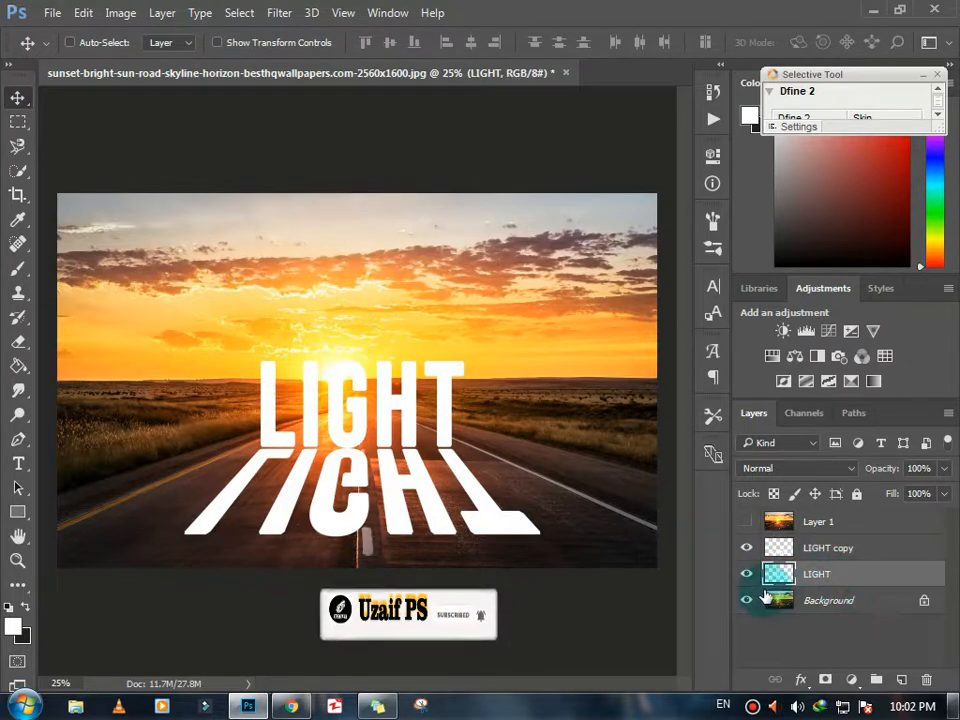
{"action": "left_click", "coordinate": [858, 603]}
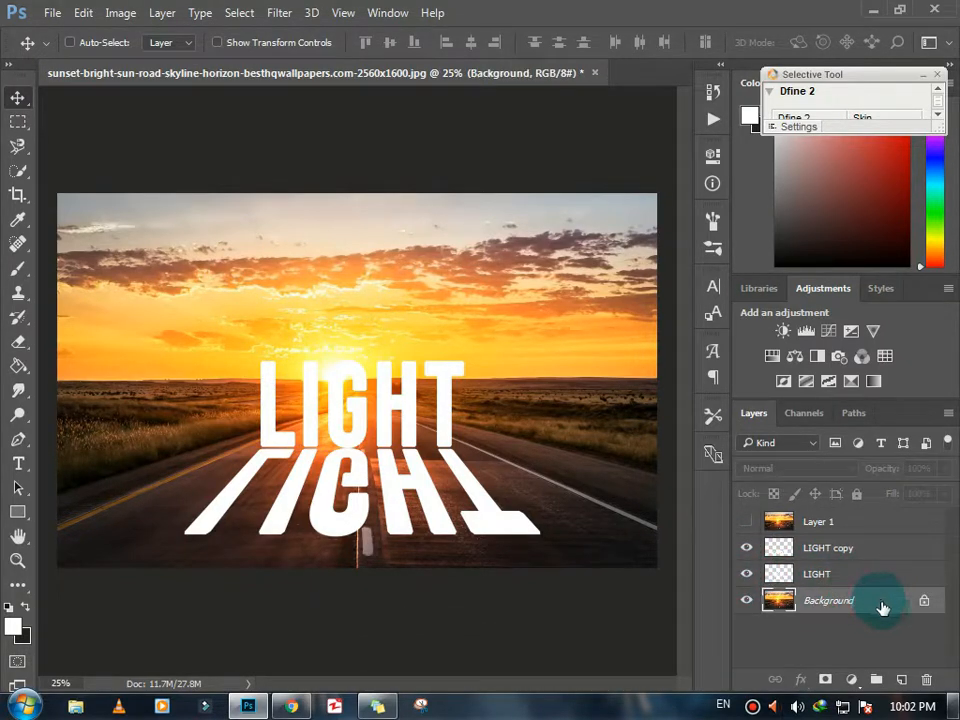
{"action": "left_click", "coordinate": [851, 680]}
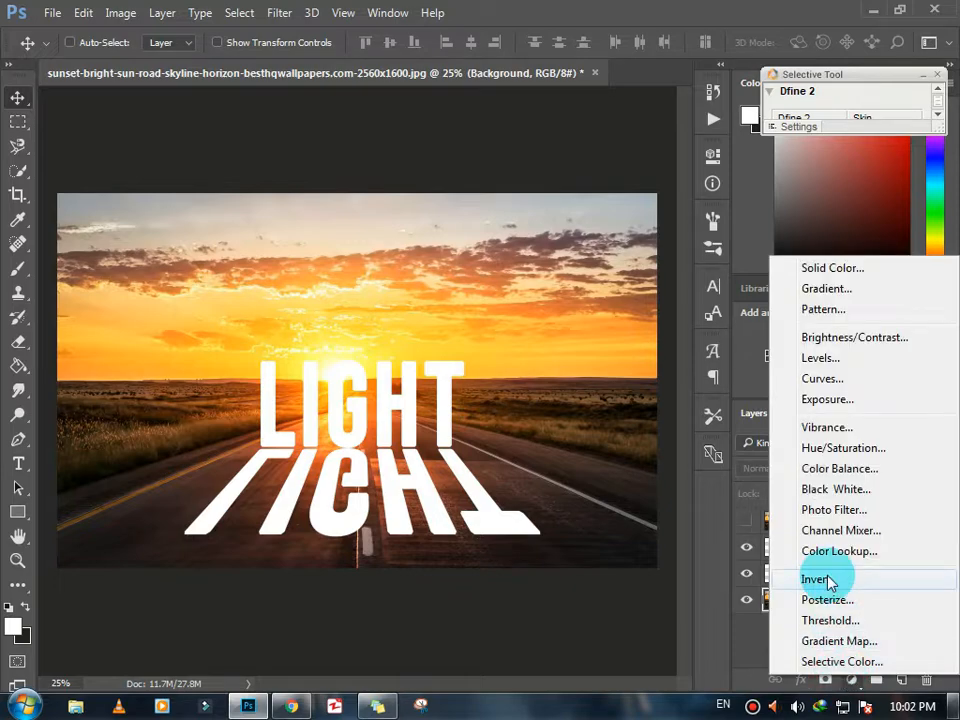
{"action": "left_click", "coordinate": [818, 442]}
{"action": "left_click", "coordinate": [633, 293]}
{"action": "type", "text": "-"}
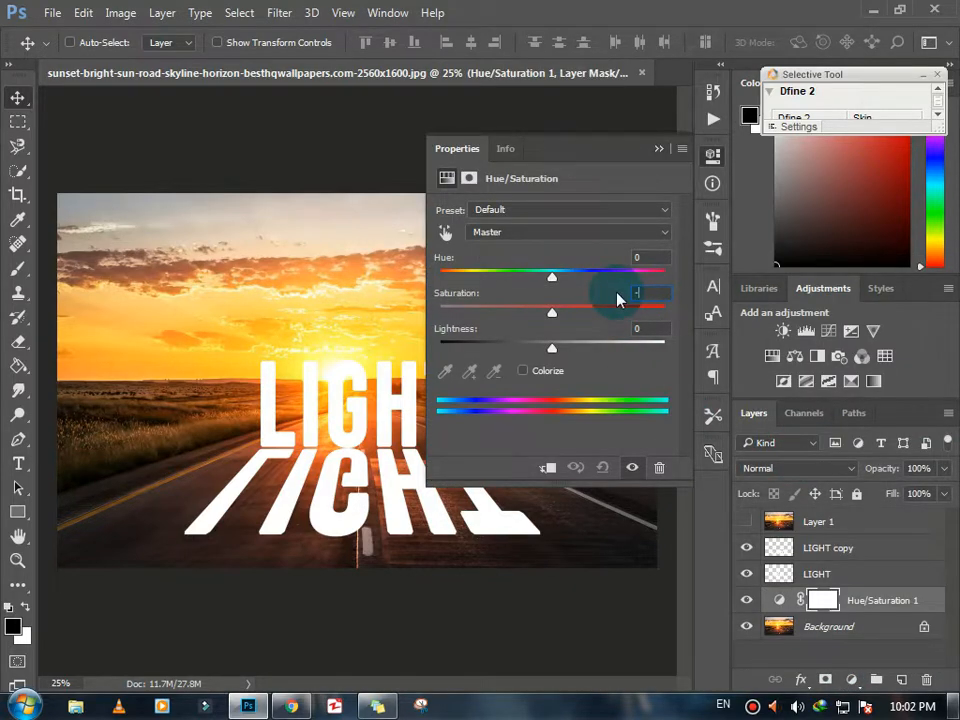
{"action": "type", "text": "35"}
{"action": "left_click", "coordinate": [658, 149]}
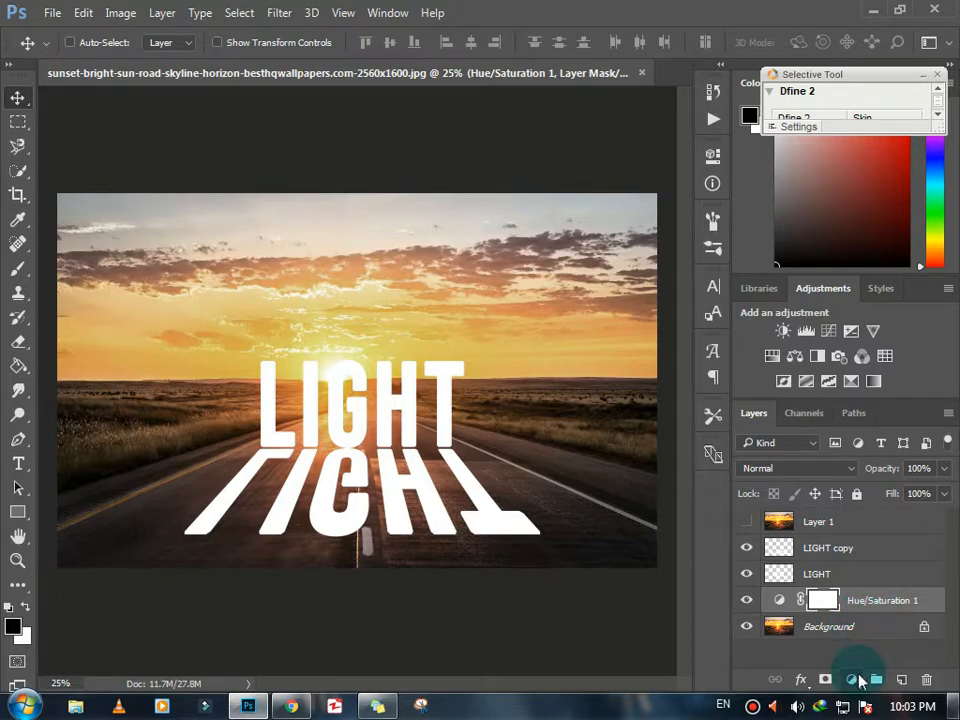
Add an Exposure adjustment layer above the Hue/Saturation layer with Exposure set to -4
{"action": "left_click", "coordinate": [851, 680]}
{"action": "left_click", "coordinate": [815, 393]}
{"action": "left_click", "coordinate": [638, 236]}
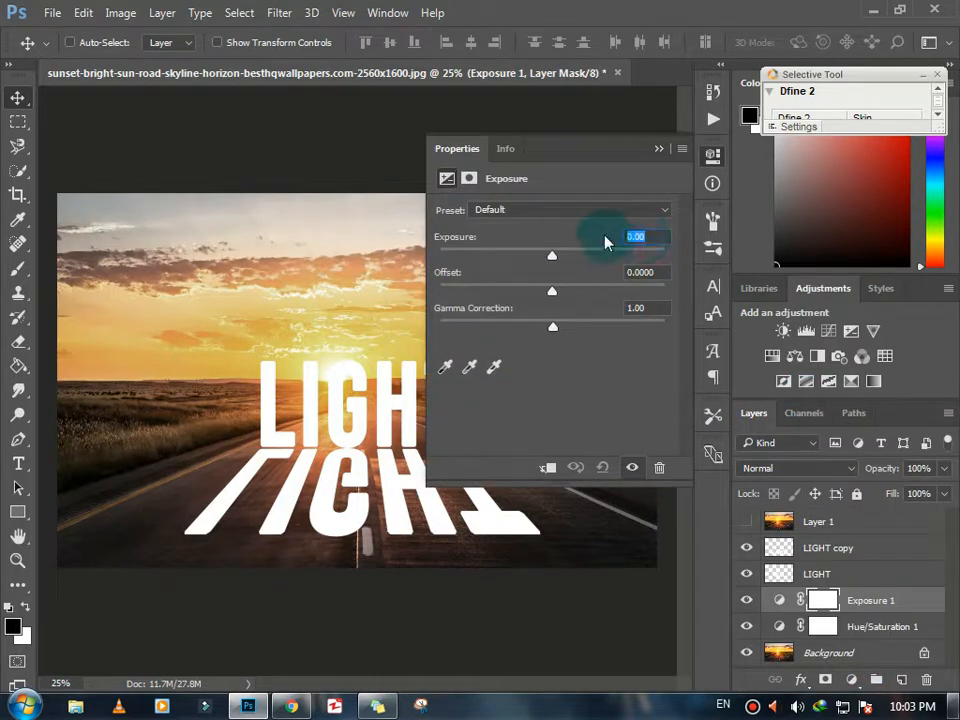
{"action": "type", "text": "-4"}
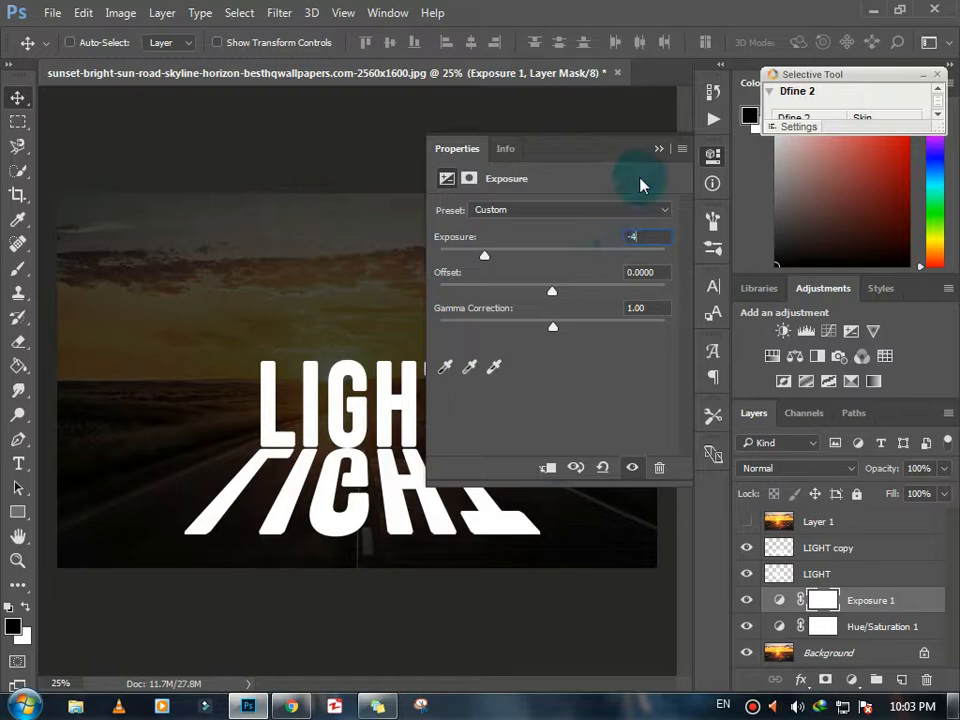
{"action": "left_click", "coordinate": [659, 149]}
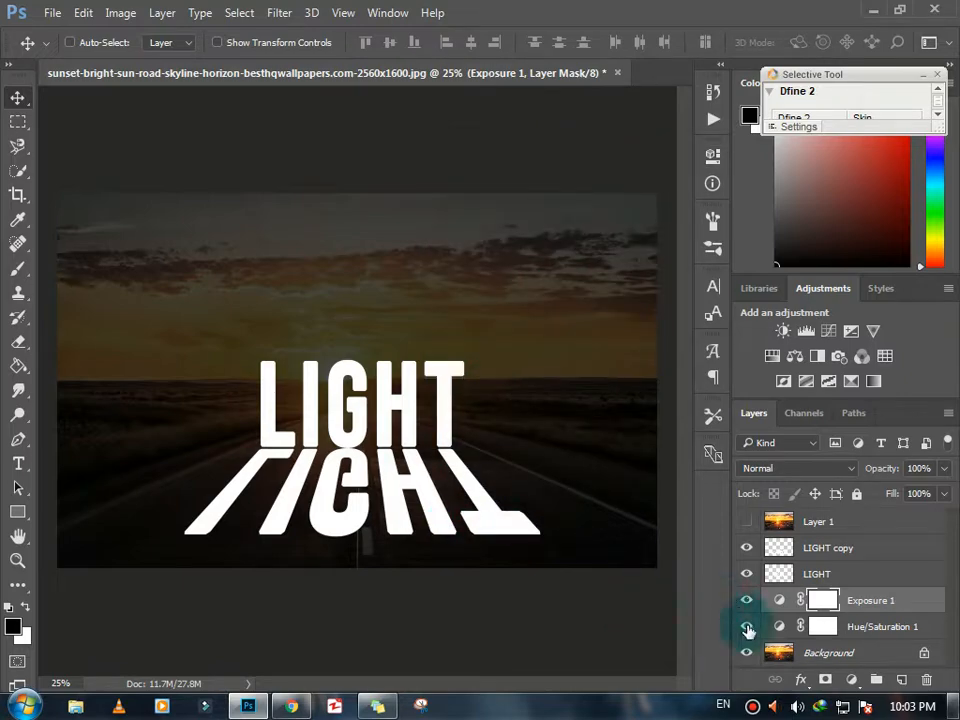
{"action": "left_click", "coordinate": [747, 574]}
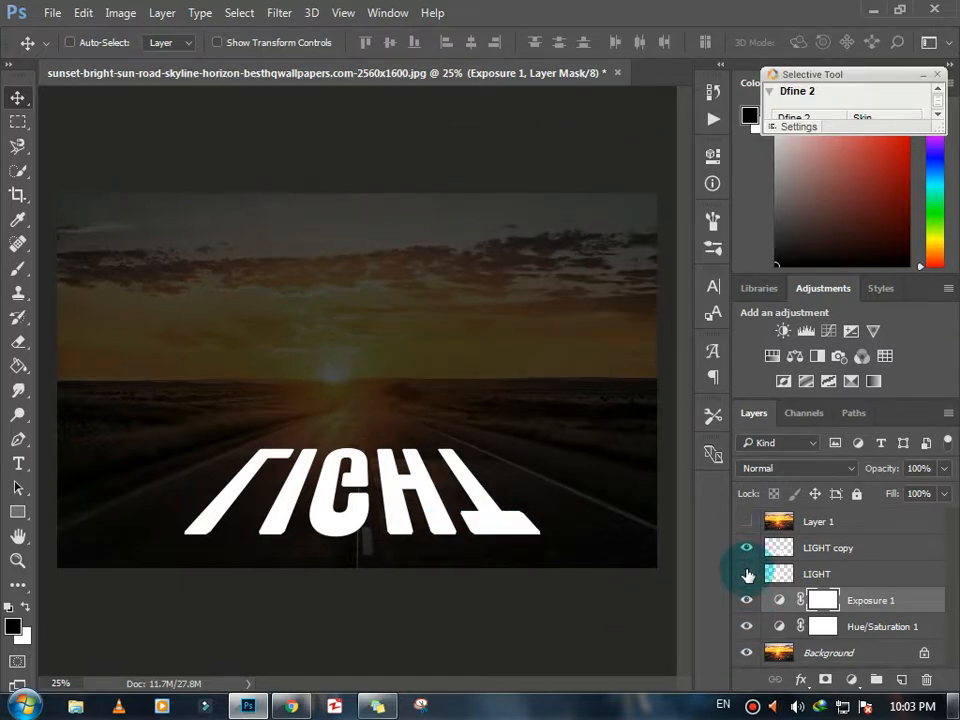
{"action": "left_click", "coordinate": [747, 574]}
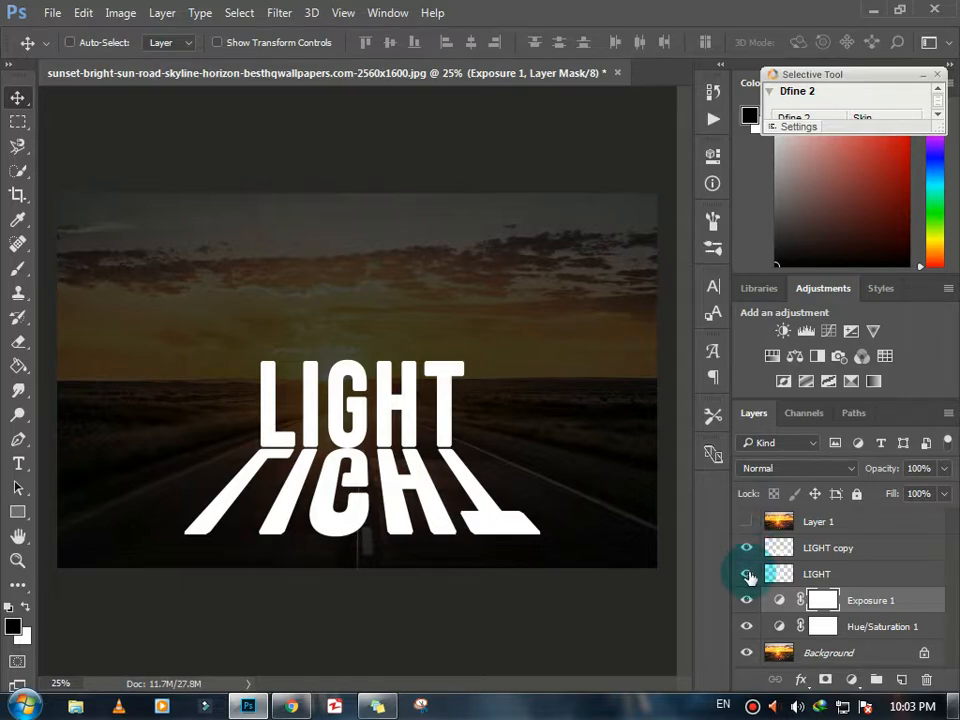
{"action": "left_click", "coordinate": [748, 575]}
{"action": "left_click", "coordinate": [749, 566]}
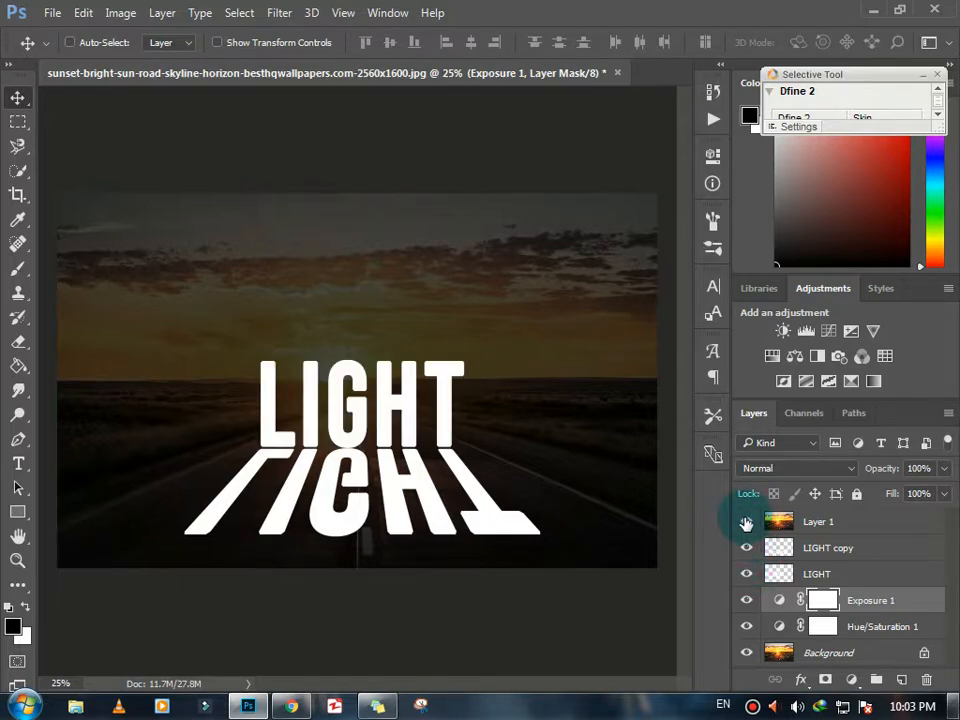
Show Layer 1 and clip it to the LIGHT copy layer with a clipping mask
{"action": "left_click", "coordinate": [746, 522]}
{"action": "left_click", "coordinate": [895, 525]}
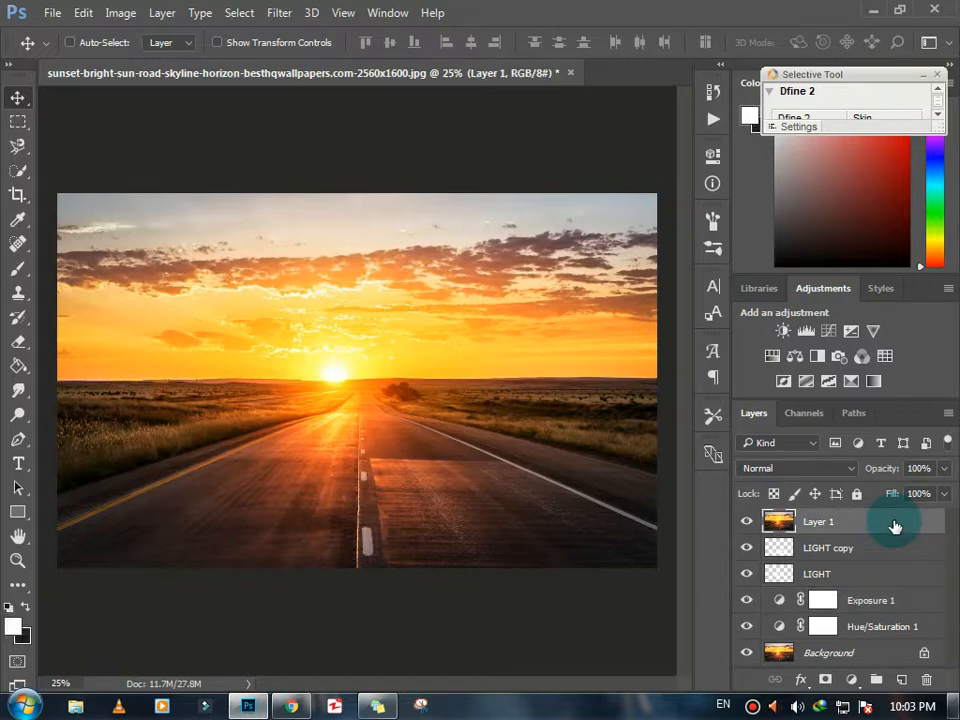
{"action": "right_click", "coordinate": [895, 527]}
{"action": "left_click", "coordinate": [611, 441]}
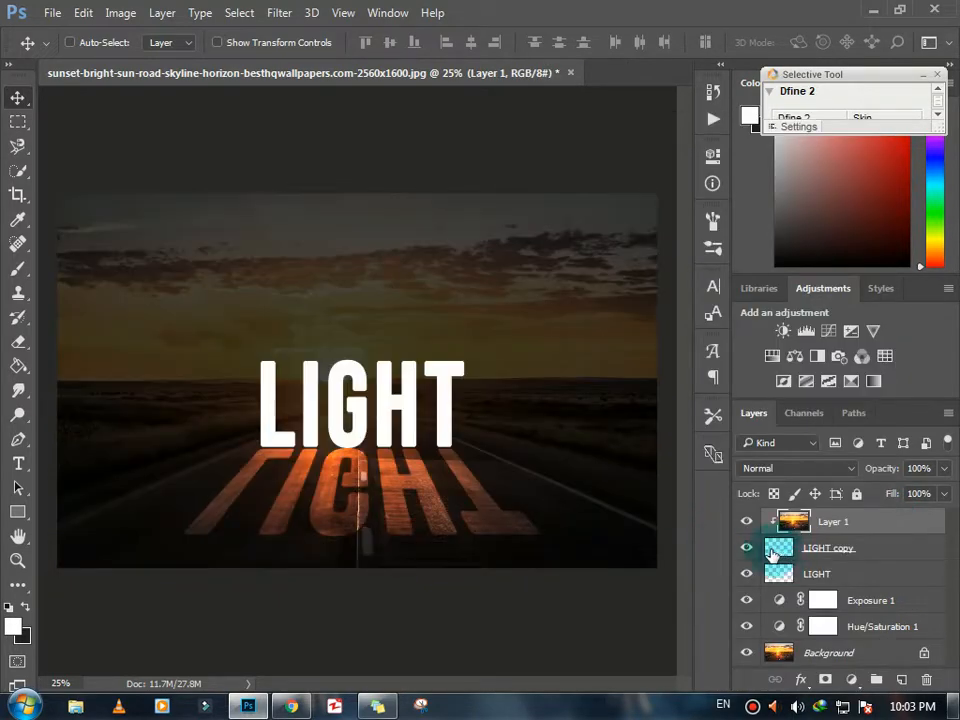
{"action": "left_click", "coordinate": [876, 550]}
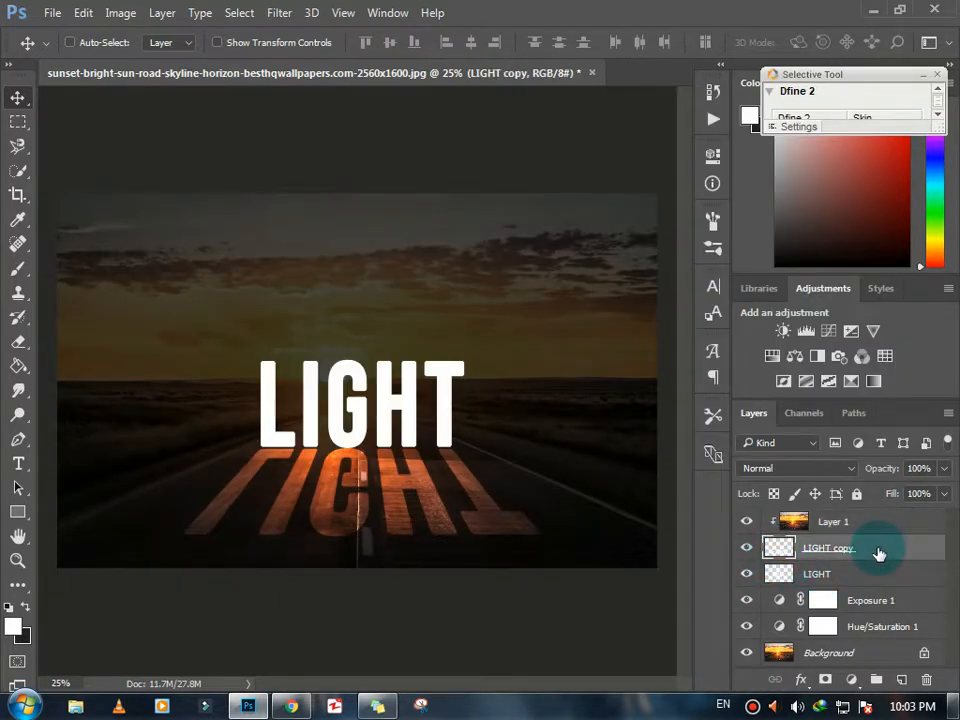
{"action": "left_click", "coordinate": [746, 548]}
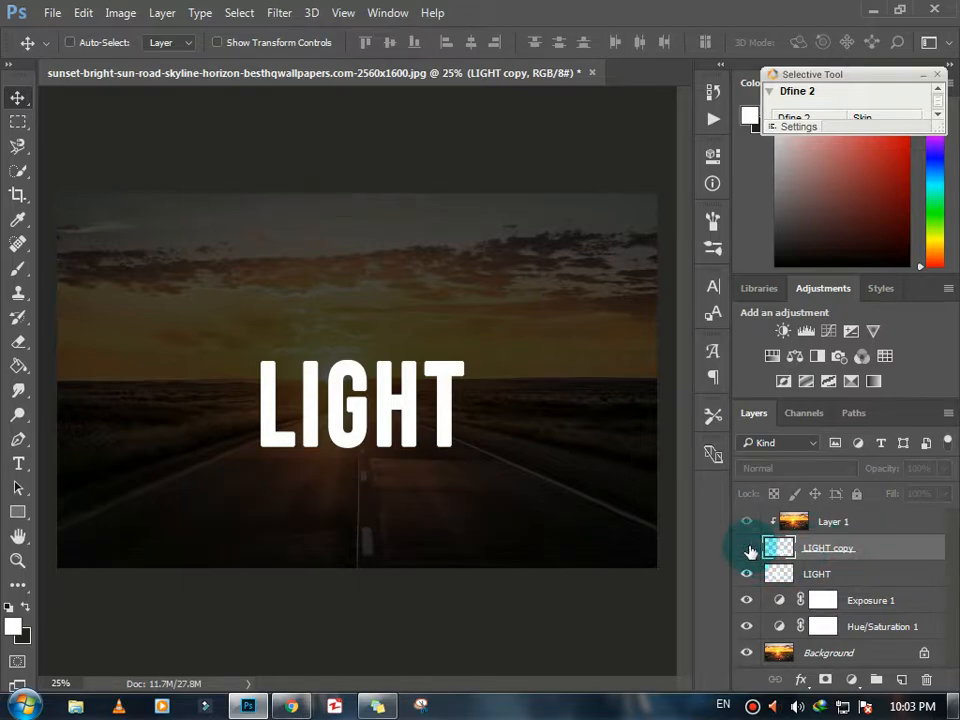
{"action": "left_click", "coordinate": [705, 155]}
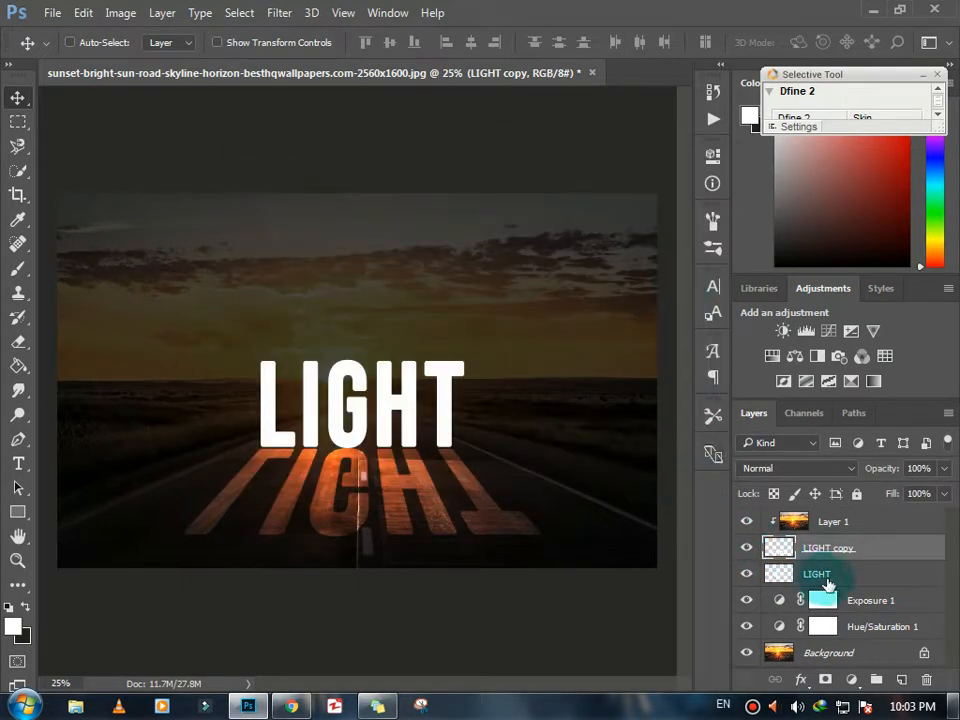
{"action": "left_click", "coordinate": [848, 574]}
{"action": "double_click", "coordinate": [922, 583]}
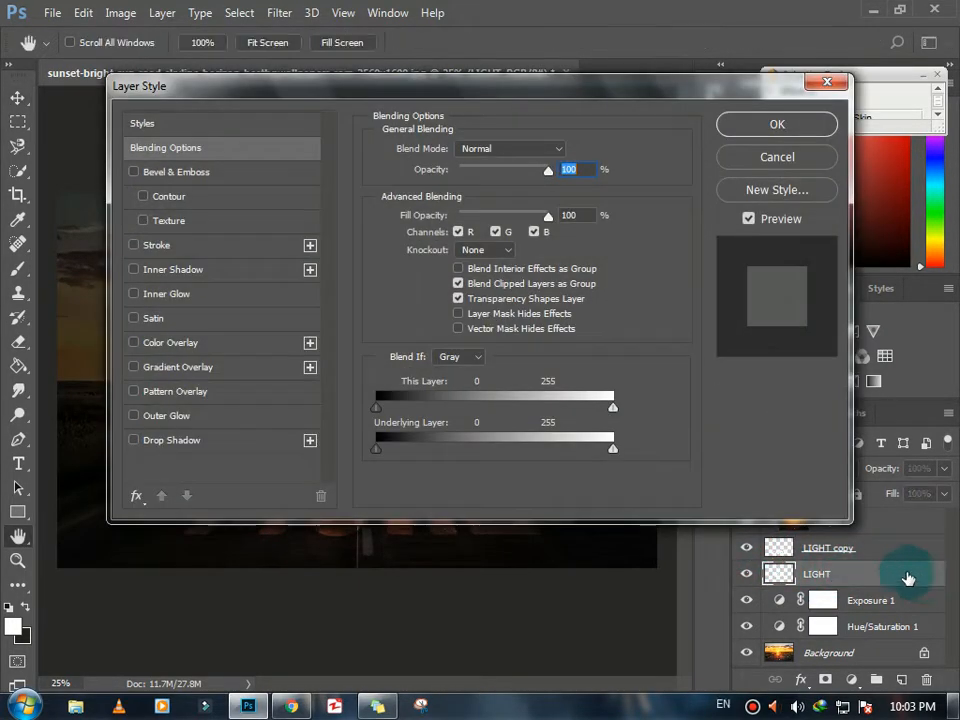
{"action": "mouse_move", "coordinate": [414, 94]}
{"action": "left_mouse_down"}
{"action": "mouse_move", "coordinate": [748, 90]}
{"action": "mouse_move", "coordinate": [748, 101]}
{"action": "left_mouse_up"}
{"action": "left_click", "coordinate": [474, 256]}
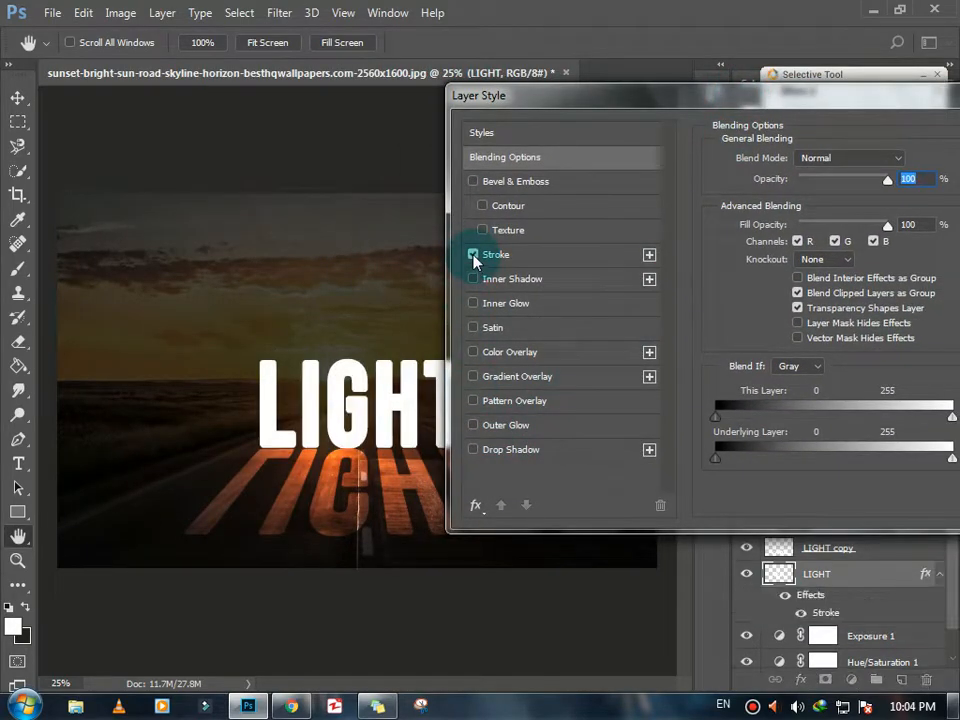
{"action": "left_click", "coordinate": [474, 256]}
{"action": "left_click", "coordinate": [475, 254]}
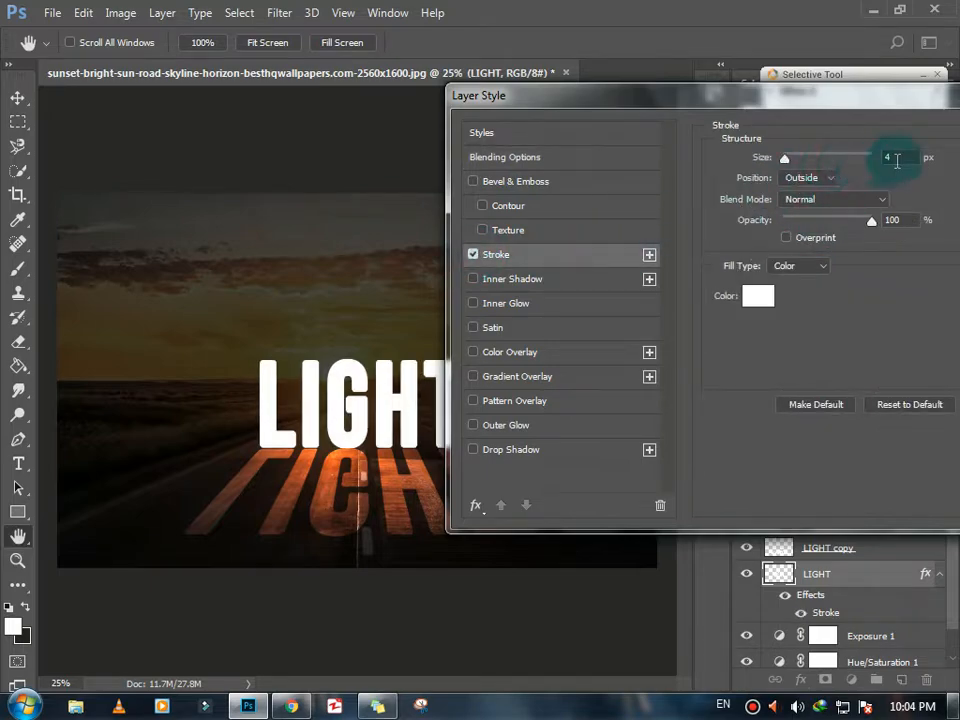
{"action": "left_click", "coordinate": [474, 254]}
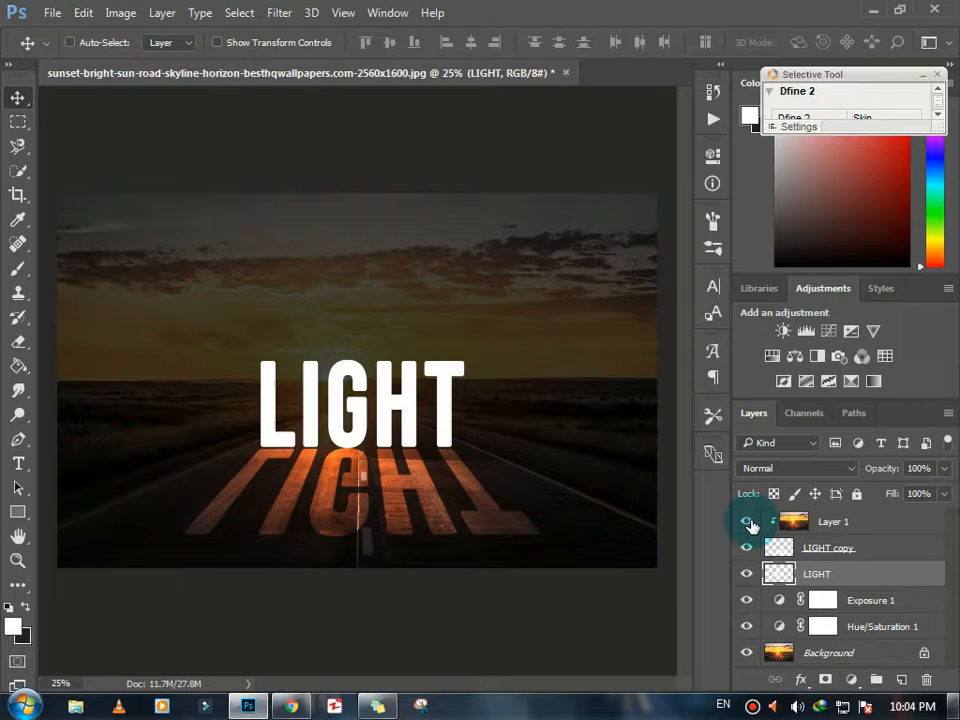
Move the LIGHT copy layer below the LIGHT layer and clip Layer 1 to LIGHT with a clipping mask
{"action": "left_click", "coordinate": [790, 524]}
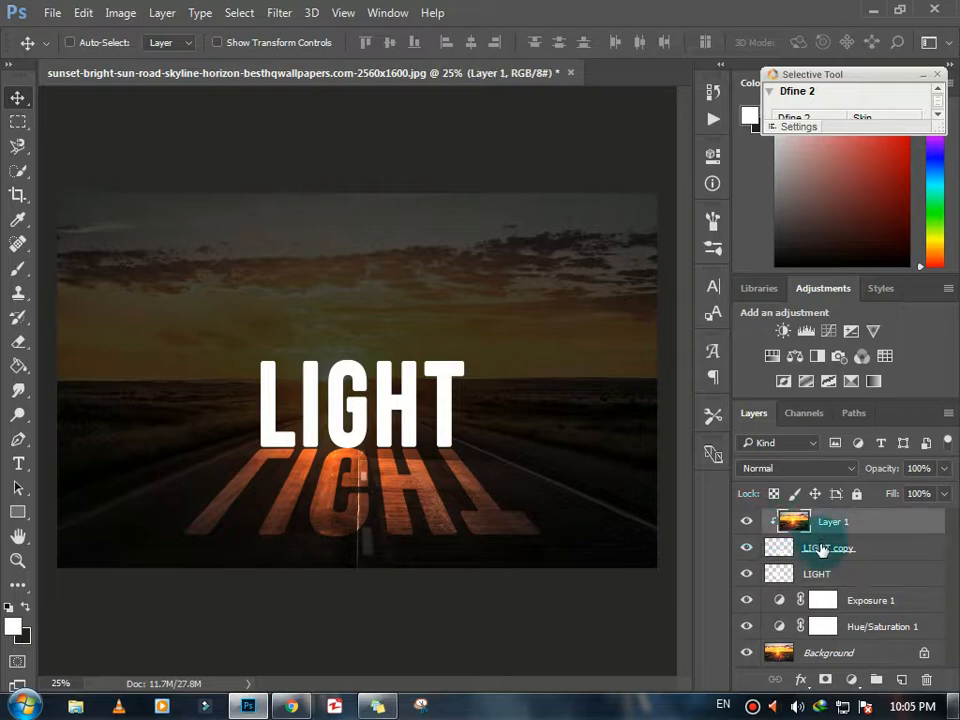
{"action": "left_click_drag", "start_coordinate": [832, 552], "coordinate": [836, 570]}
{"action": "left_click", "coordinate": [872, 524]}
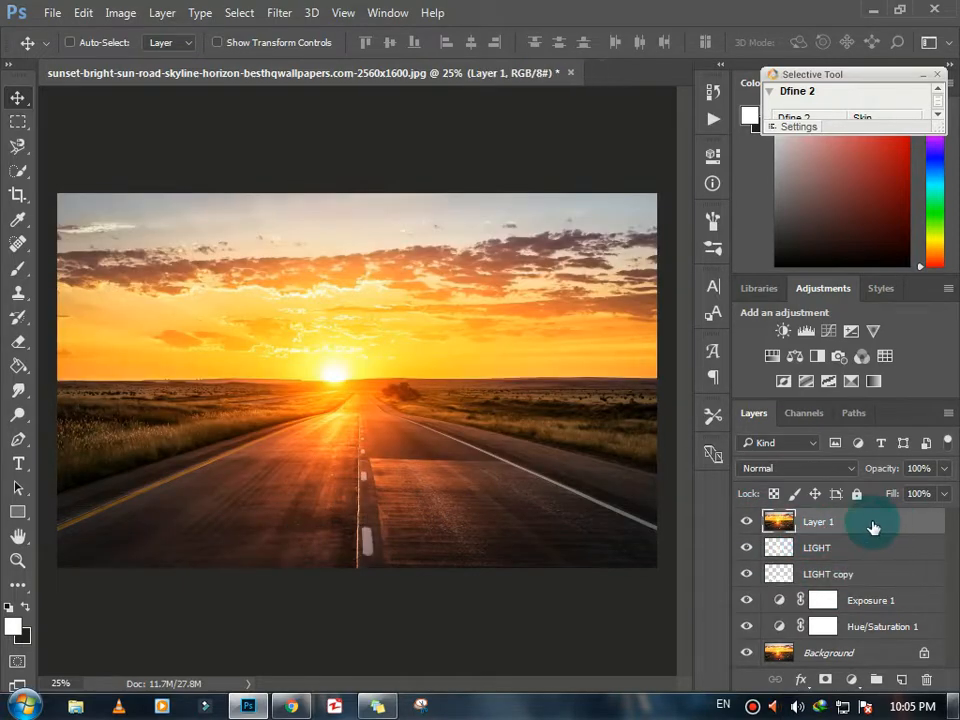
{"action": "right_click", "coordinate": [868, 522]}
{"action": "left_click", "coordinate": [594, 441]}
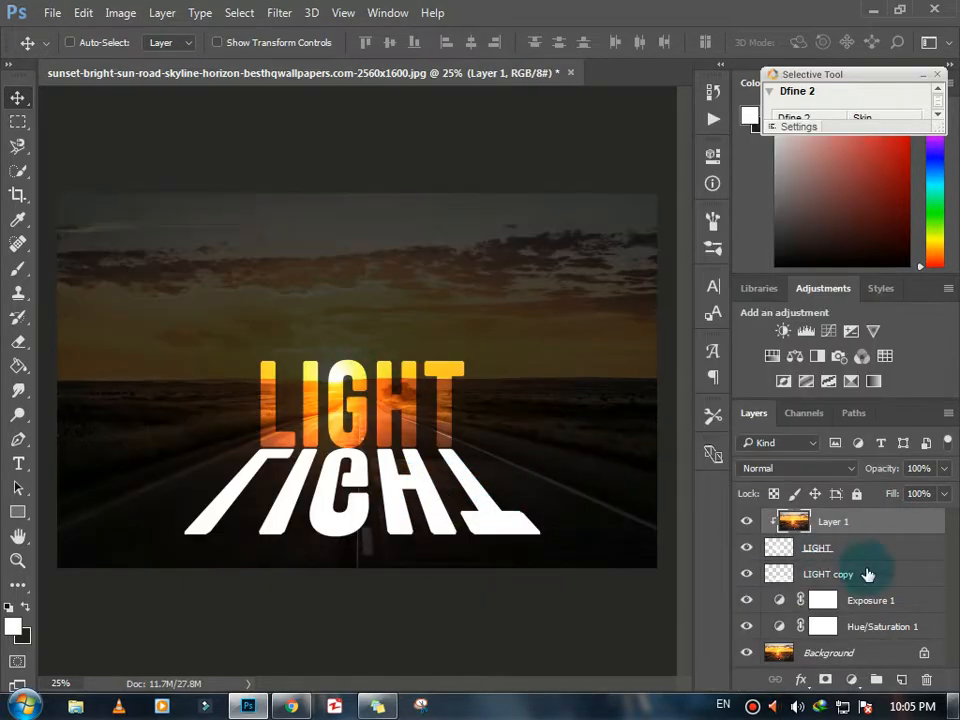
Add a white Stroke effect to the LIGHT layer with Size 3 px, positioned Outside
{"action": "left_click", "coordinate": [930, 556]}
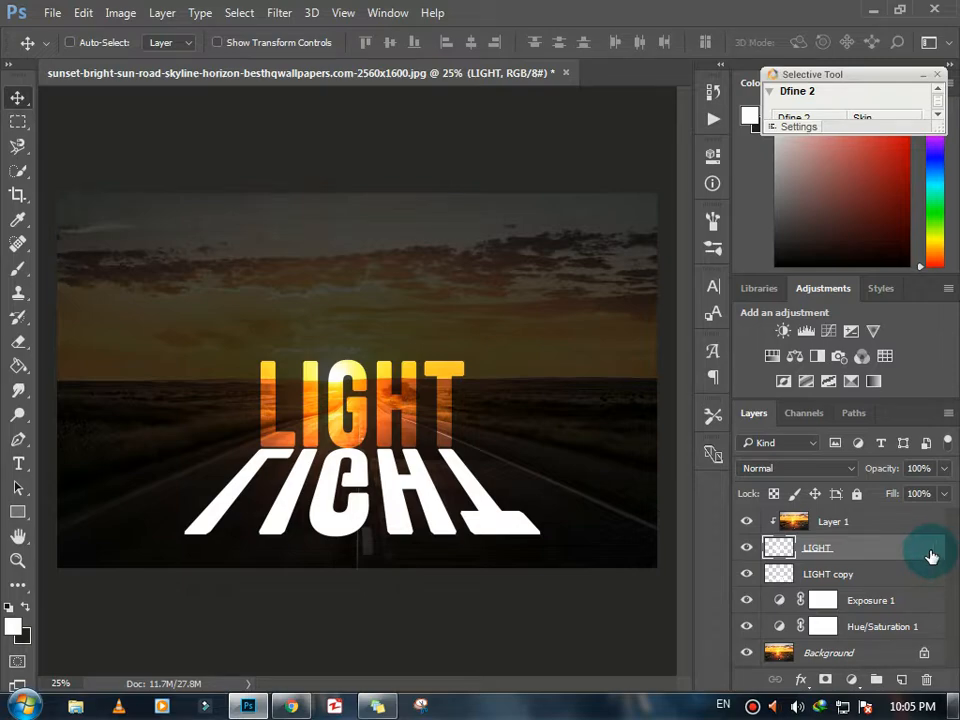
{"action": "double_click", "coordinate": [930, 556]}
{"action": "left_click_drag", "start_coordinate": [450, 220], "coordinate": [735, 96]}
{"action": "left_click", "coordinate": [490, 261]}
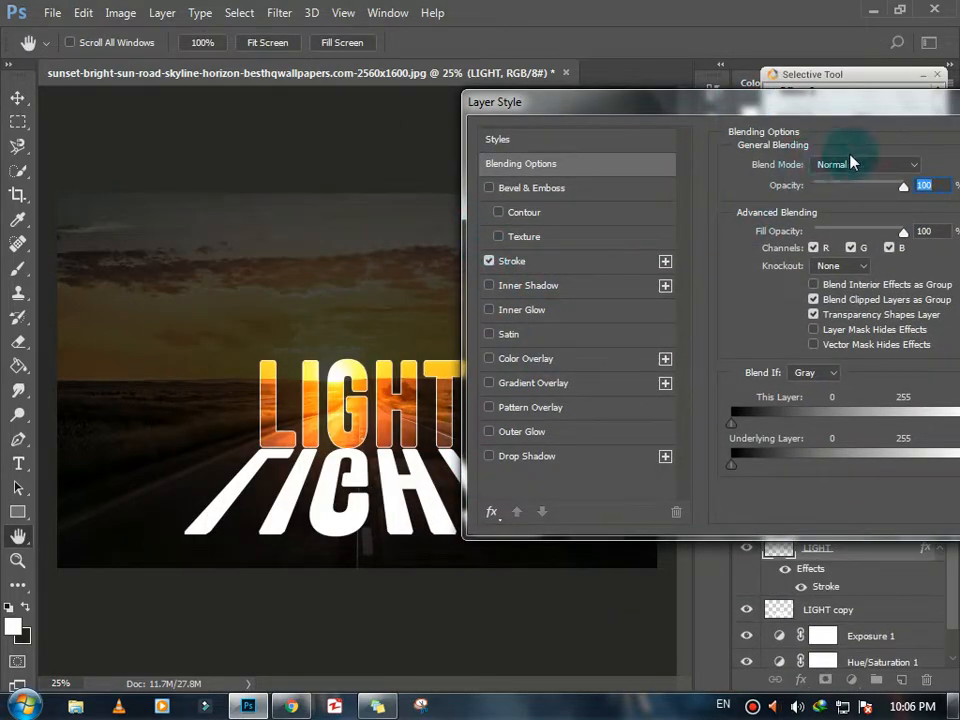
{"action": "left_click", "coordinate": [600, 268]}
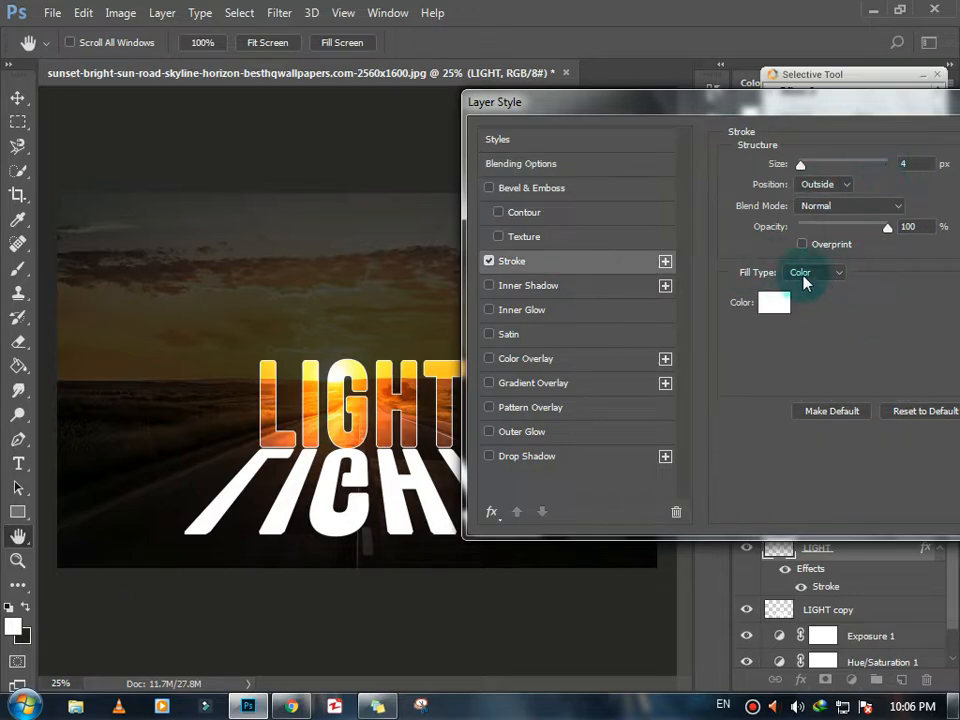
{"action": "left_click", "coordinate": [887, 163]}
{"action": "type", "text": "3"}
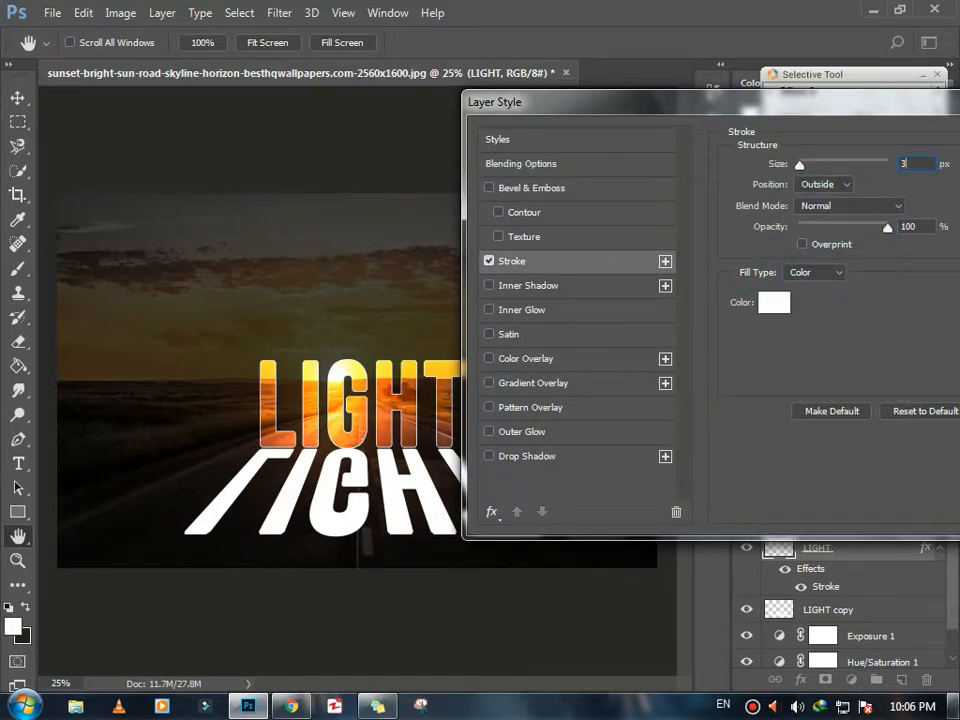
Add a white Outer Glow to the LIGHT layer with Soft Light blending, 100% opacity and Size 250 px
{"action": "left_click", "coordinate": [489, 431]}
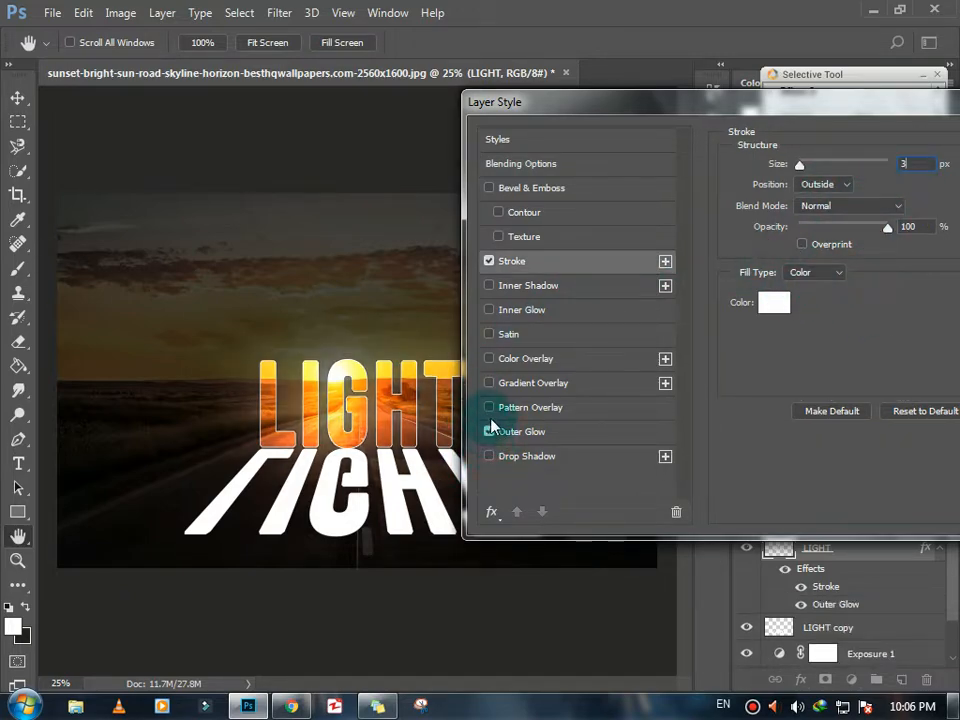
{"action": "left_click", "coordinate": [553, 426]}
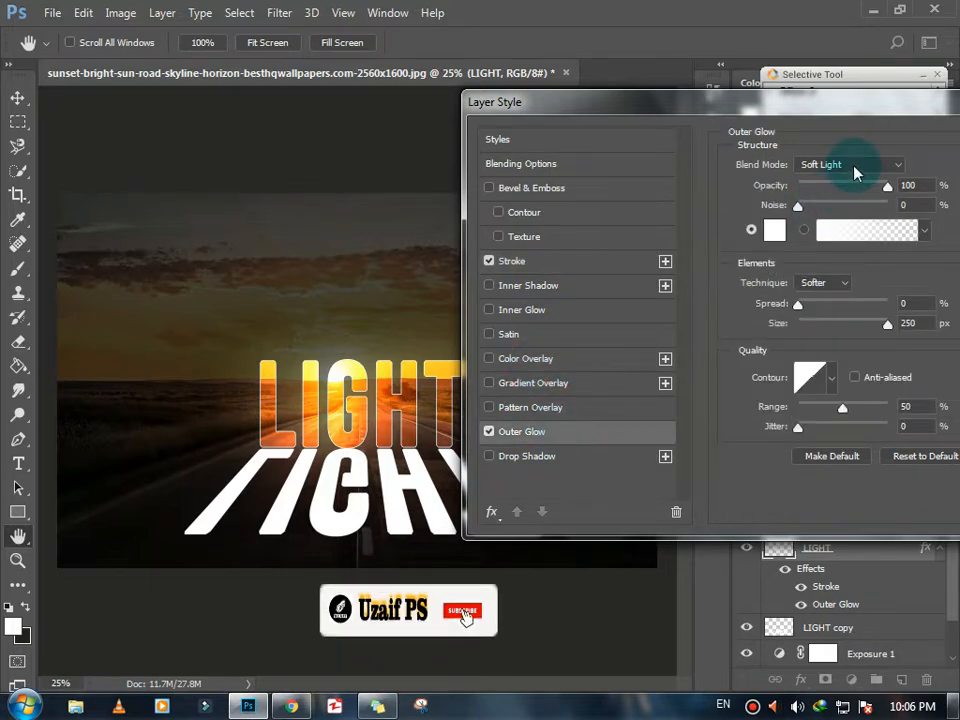
{"action": "left_click", "coordinate": [872, 331]}
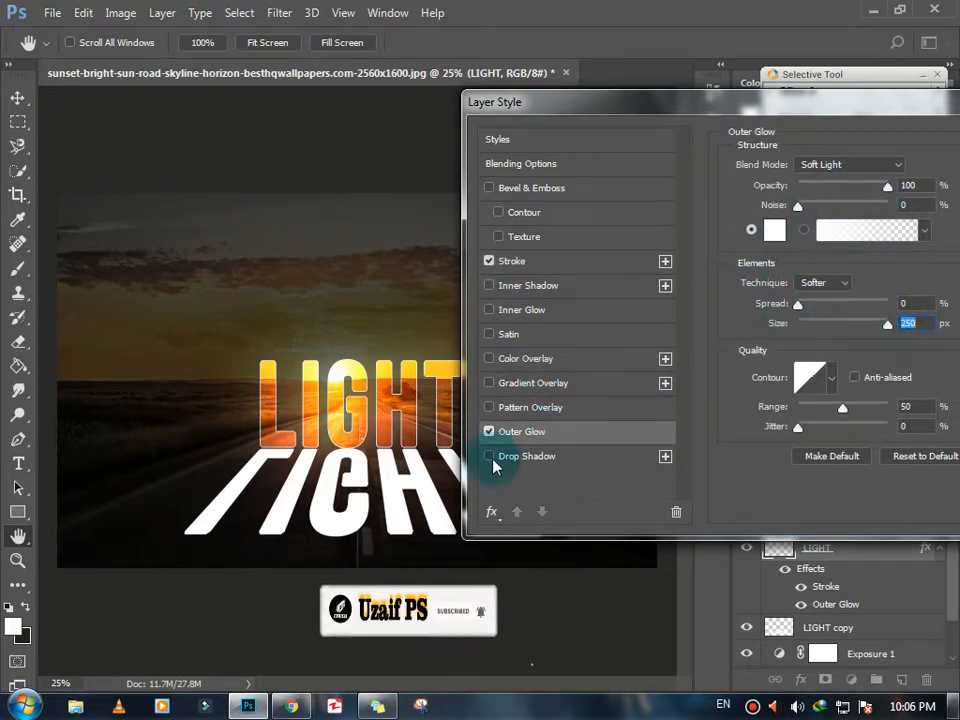
Add a white Inner Glow with Overlay blending, 100% opacity and Size 250 px, and apply the LIGHT layer's styles
{"action": "left_click", "coordinate": [492, 316]}
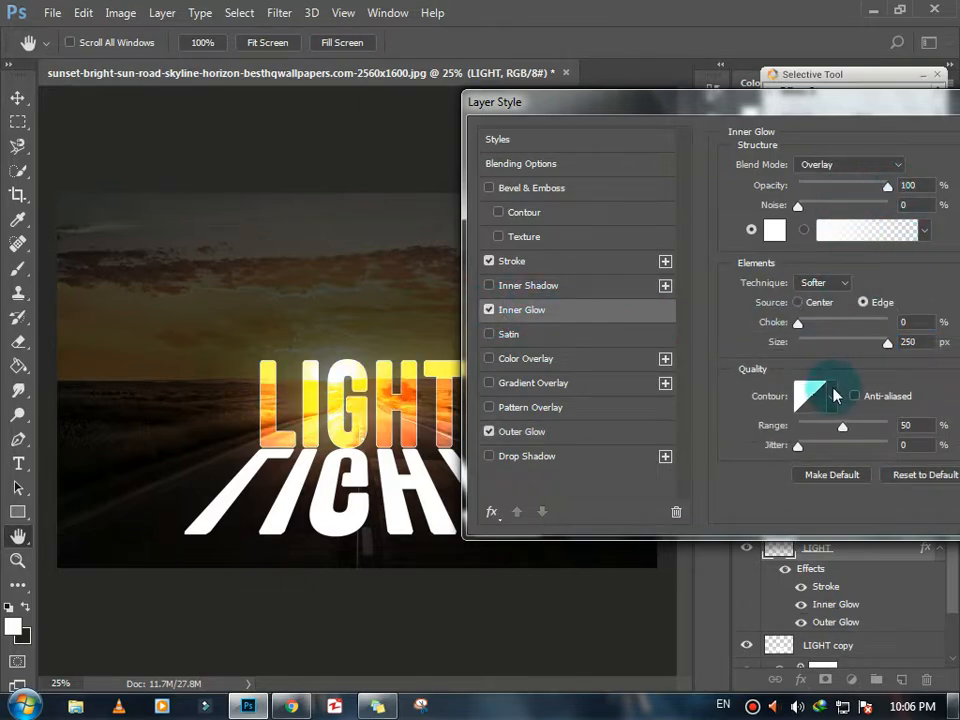
{"action": "mouse_move", "coordinate": [888, 345]}
{"action": "left_mouse_down"}
{"action": "mouse_move", "coordinate": [870, 352]}
{"action": "mouse_move", "coordinate": [898, 354]}
{"action": "left_mouse_up"}
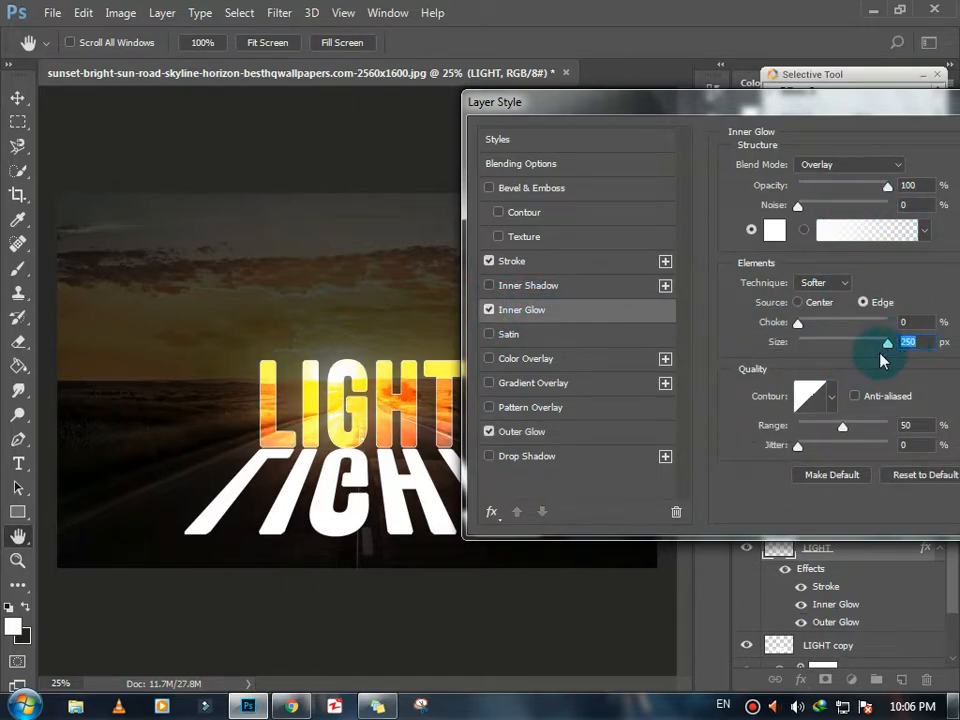
{"action": "left_click_drag", "start_coordinate": [789, 102], "coordinate": [597, 219]}
{"action": "left_click", "coordinate": [905, 261]}
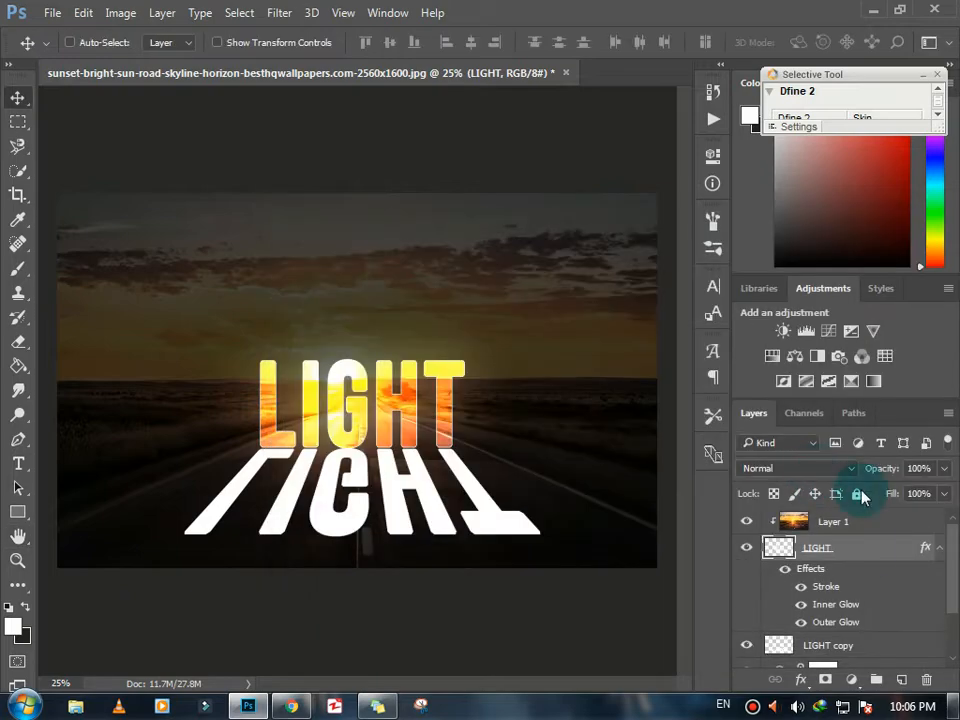
Set the LIGHT copy layer's blend mode to Overlay
{"action": "left_click", "coordinate": [866, 643]}
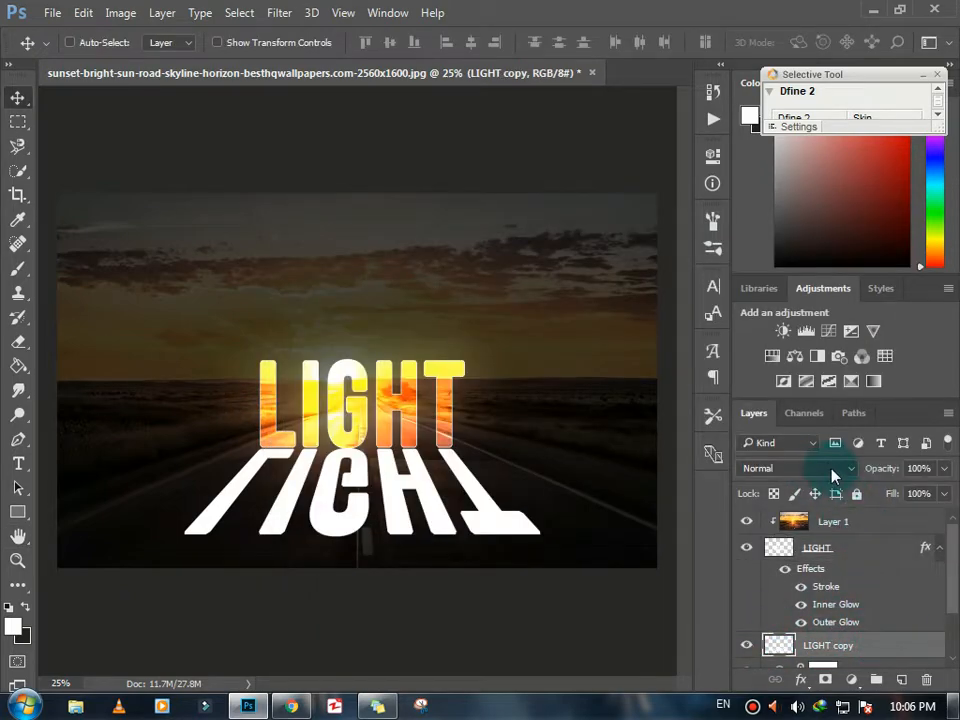
{"action": "left_click", "coordinate": [800, 468]}
{"action": "left_click", "coordinate": [762, 271]}
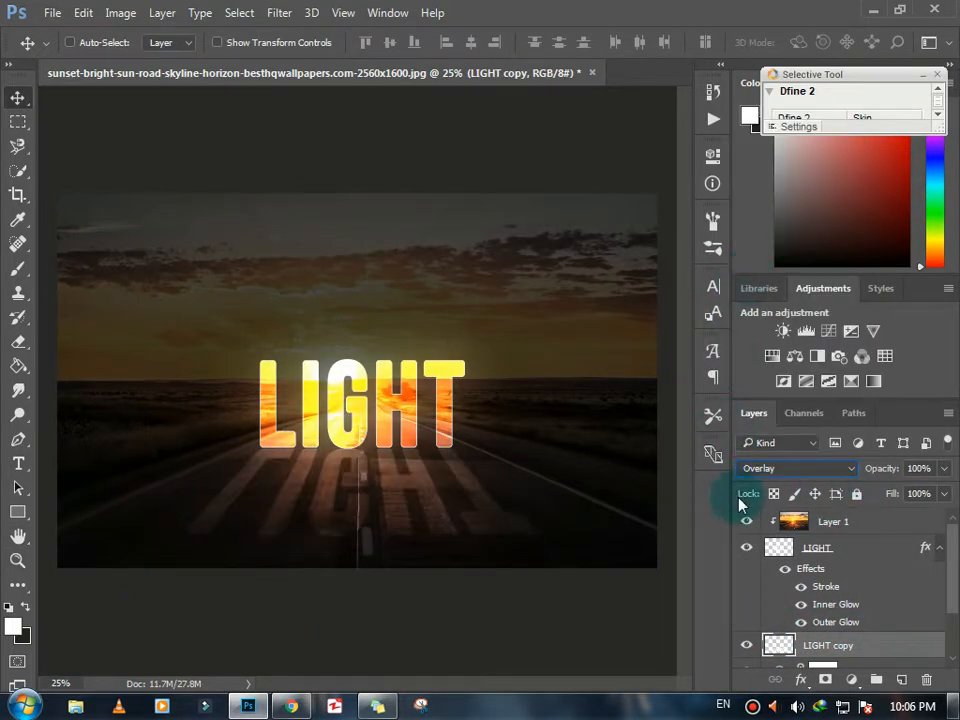
{"action": "scroll", "coordinate": [783, 478], "scroll_direction": "down", "scroll_amount": 1}
{"action": "scroll", "coordinate": [785, 474], "scroll_direction": "up", "scroll_amount": 1}
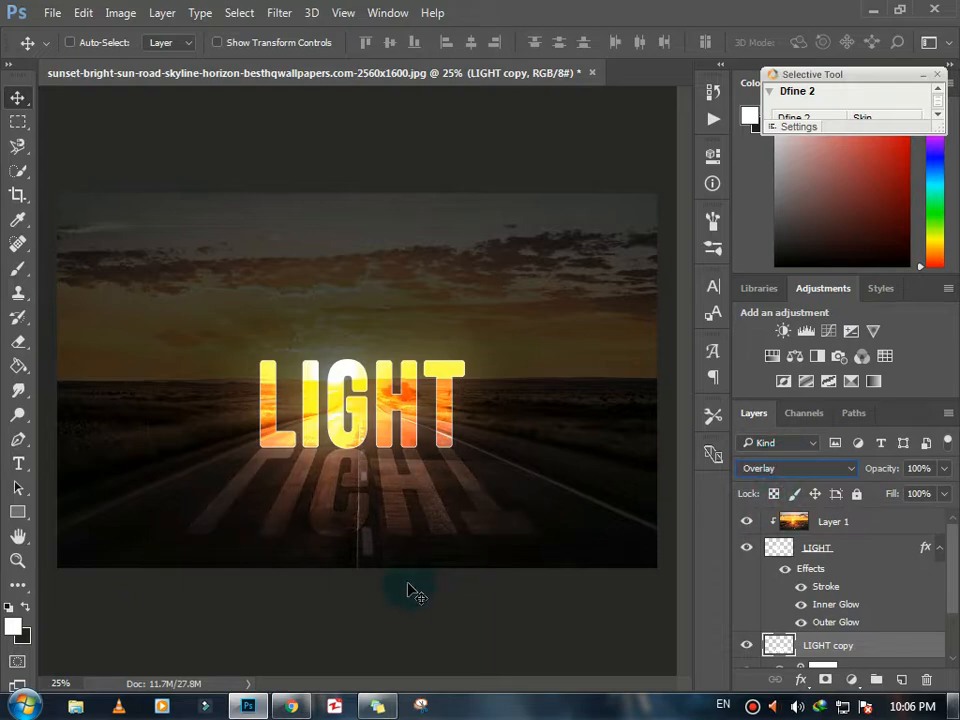
{"action": "left_click", "coordinate": [825, 679]}
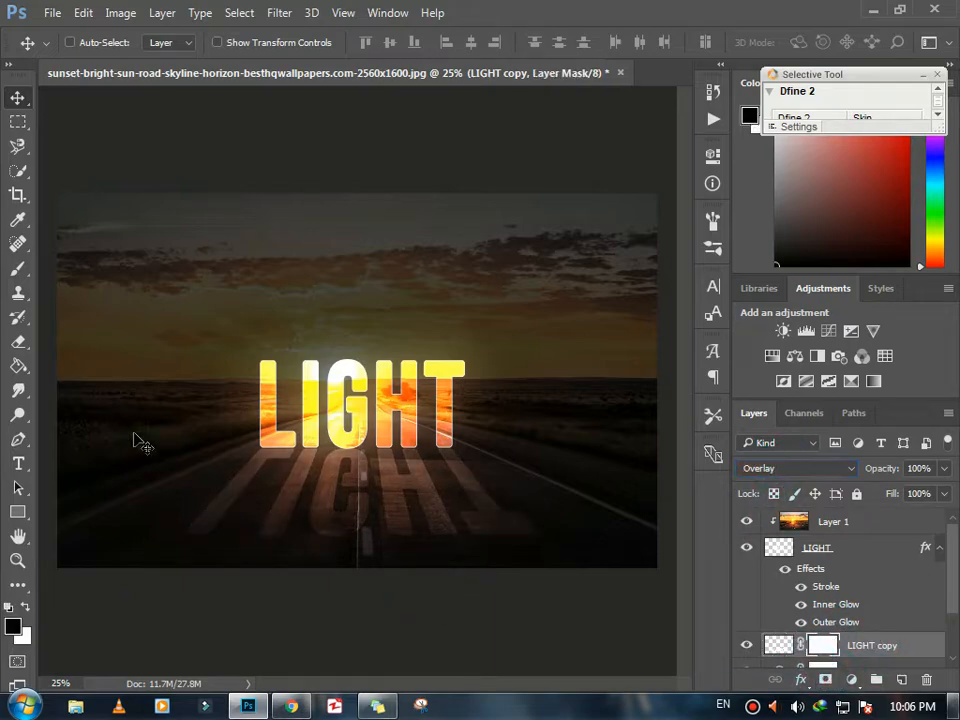
{"action": "right_click", "coordinate": [25, 366]}
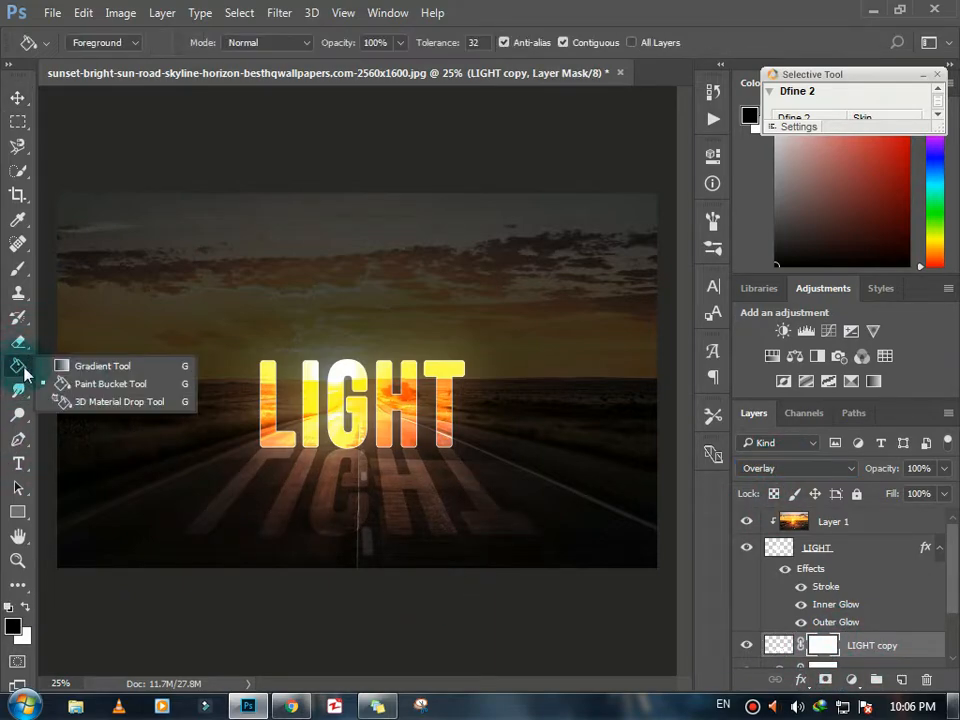
{"action": "left_click", "coordinate": [112, 367]}
{"action": "left_click", "coordinate": [139, 42]}
{"action": "left_click", "coordinate": [138, 44]}
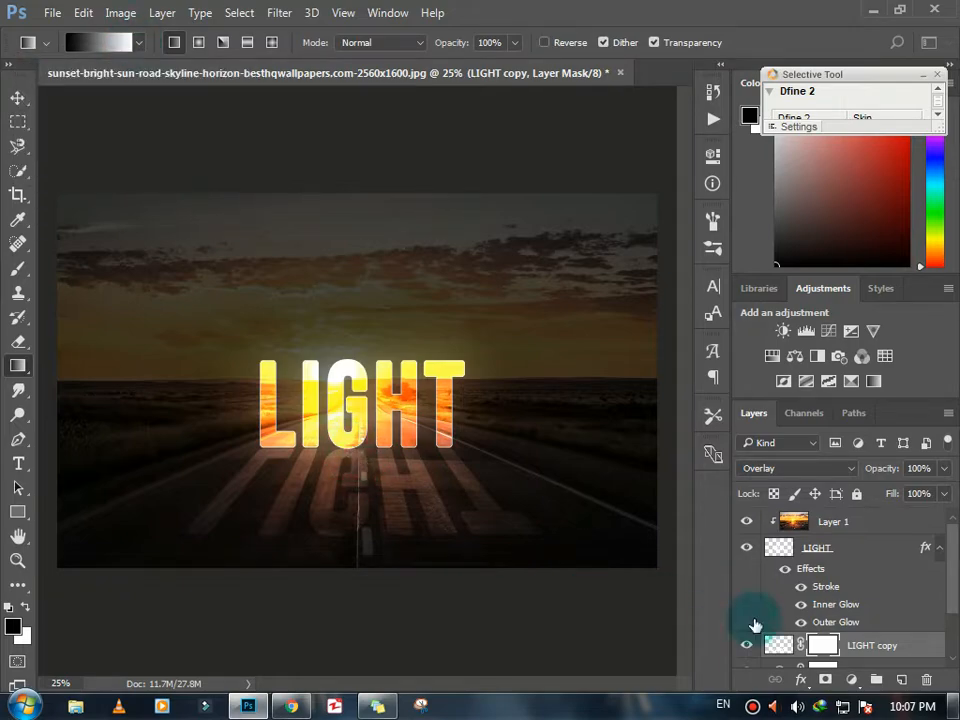
{"action": "left_click", "coordinate": [775, 645]}
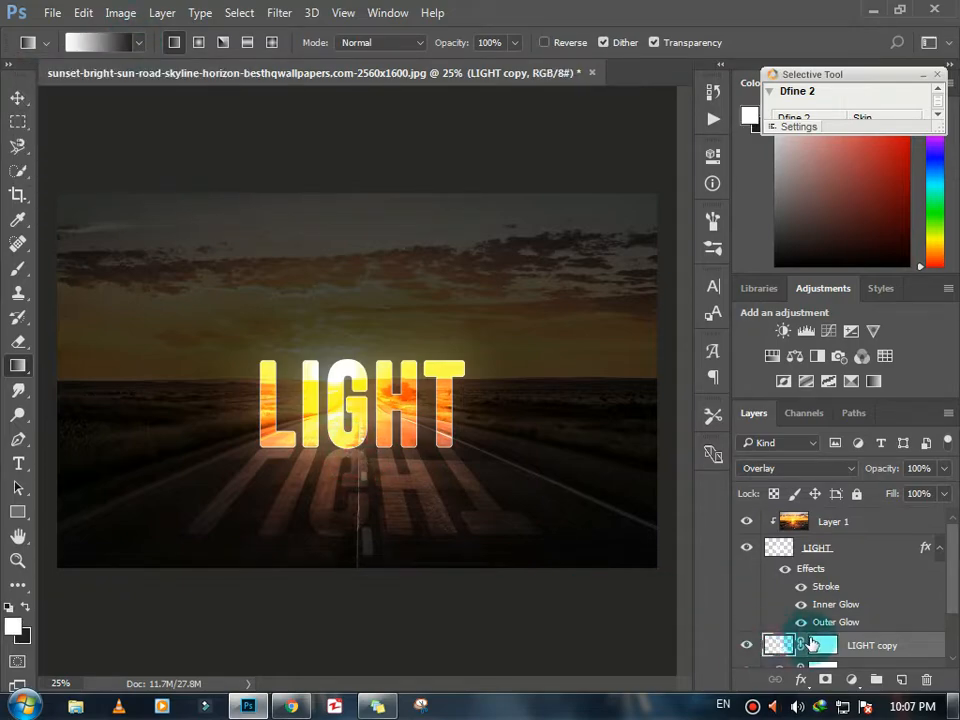
{"action": "scroll", "coordinate": [789, 640], "scroll_direction": "down", "scroll_amount": 1}
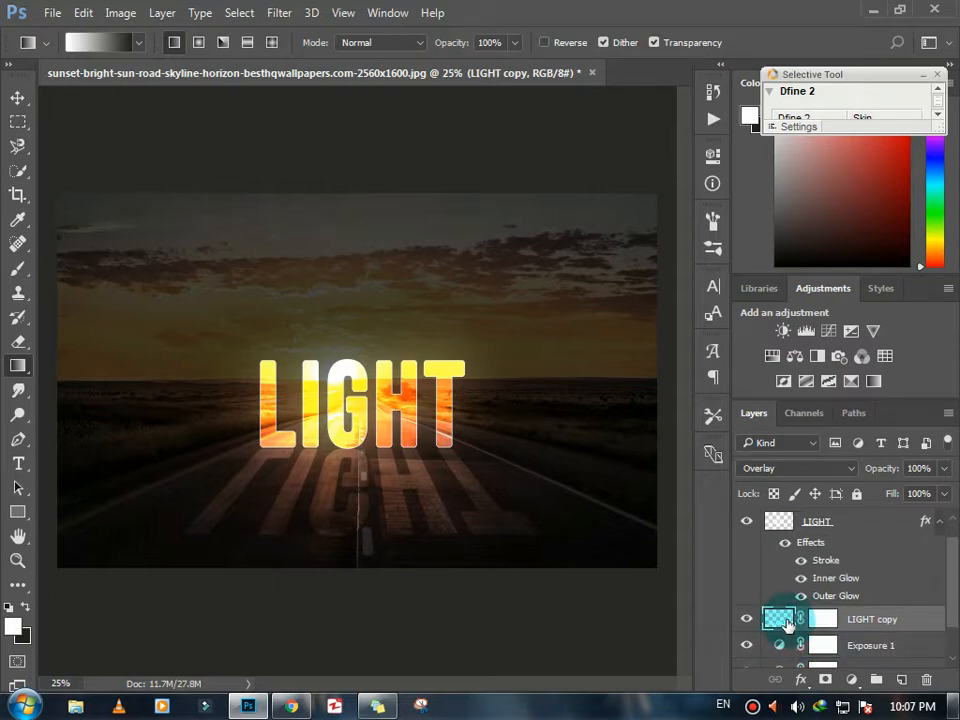
{"action": "left_click", "coordinate": [823, 619]}
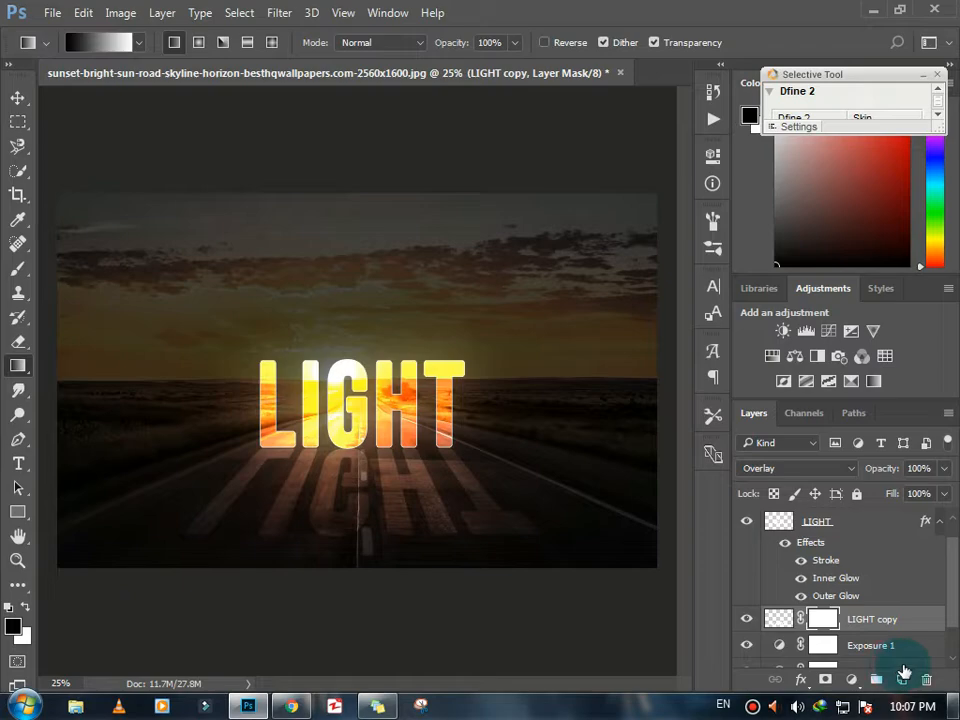
{"action": "left_click_drag", "start_coordinate": [826, 620], "coordinate": [925, 678]}
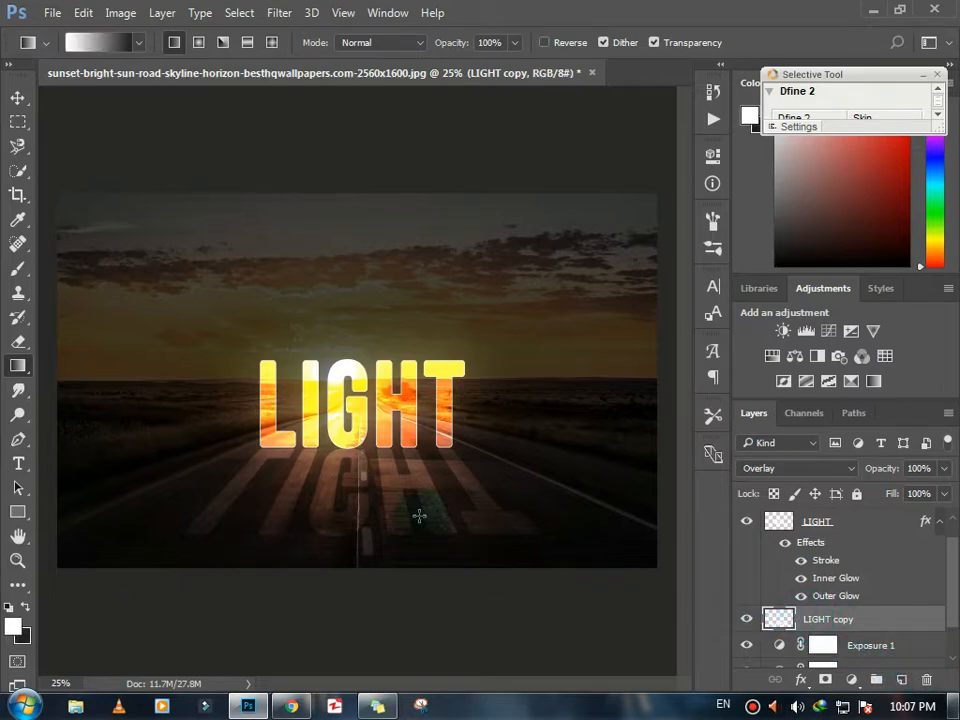
{"action": "key", "text": "v"}
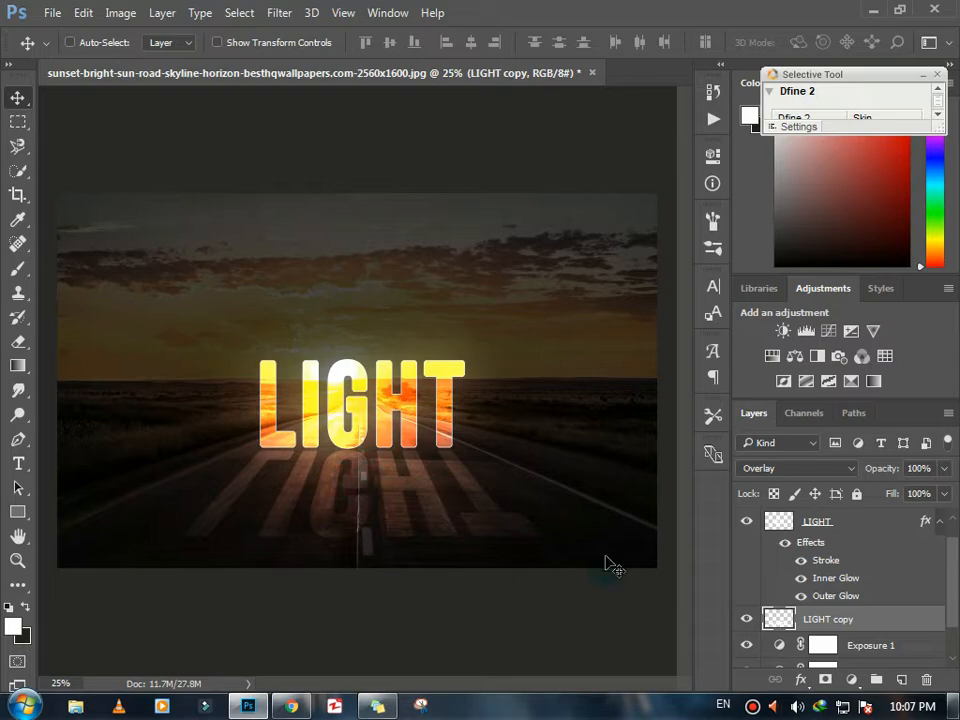
Add a layer mask to LIGHT copy and fade out its lower end on the road with a linear black-to-white gradient drawn upward
{"action": "left_click", "coordinate": [825, 679]}
{"action": "key", "text": "g"}
{"action": "key", "text": "x"}
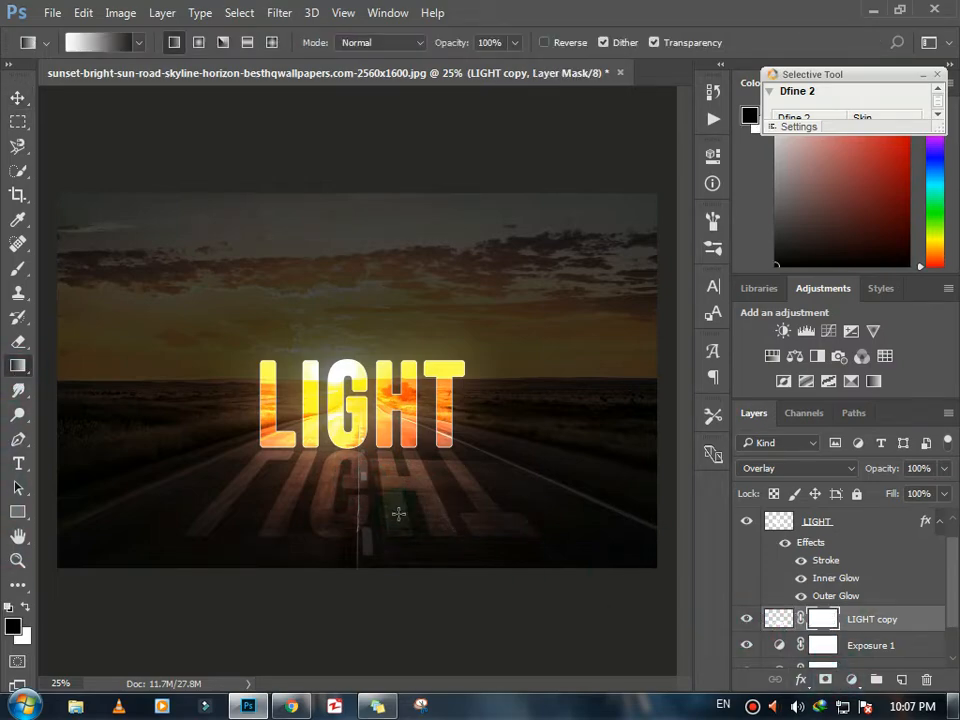
{"action": "left_click_drag", "start_coordinate": [352, 444], "coordinate": [349, 540]}
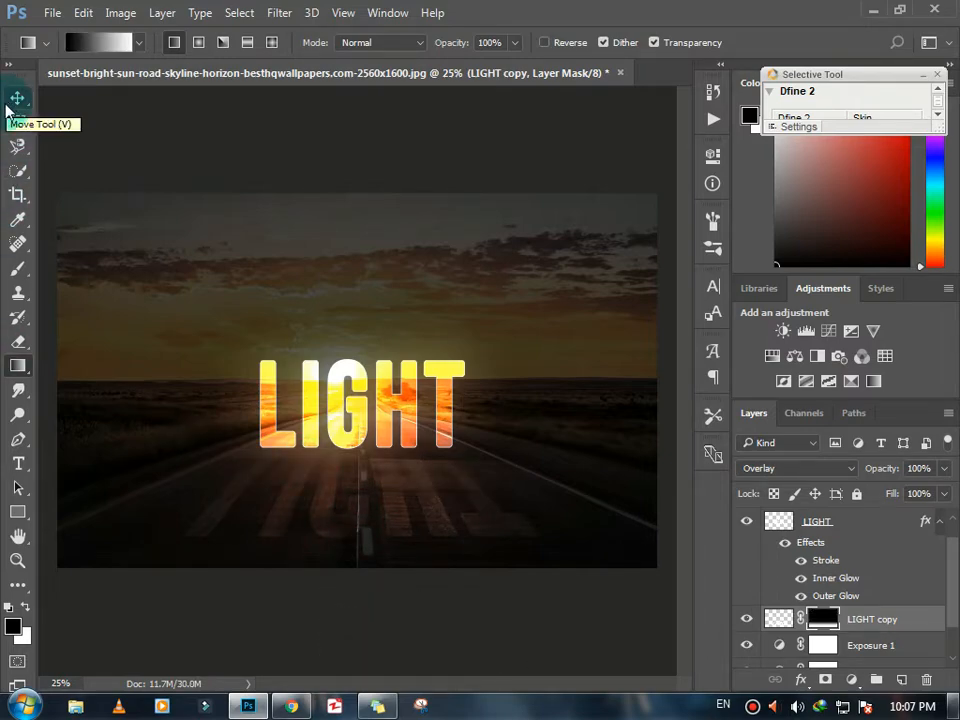
{"action": "key", "text": "ctrl+z"}
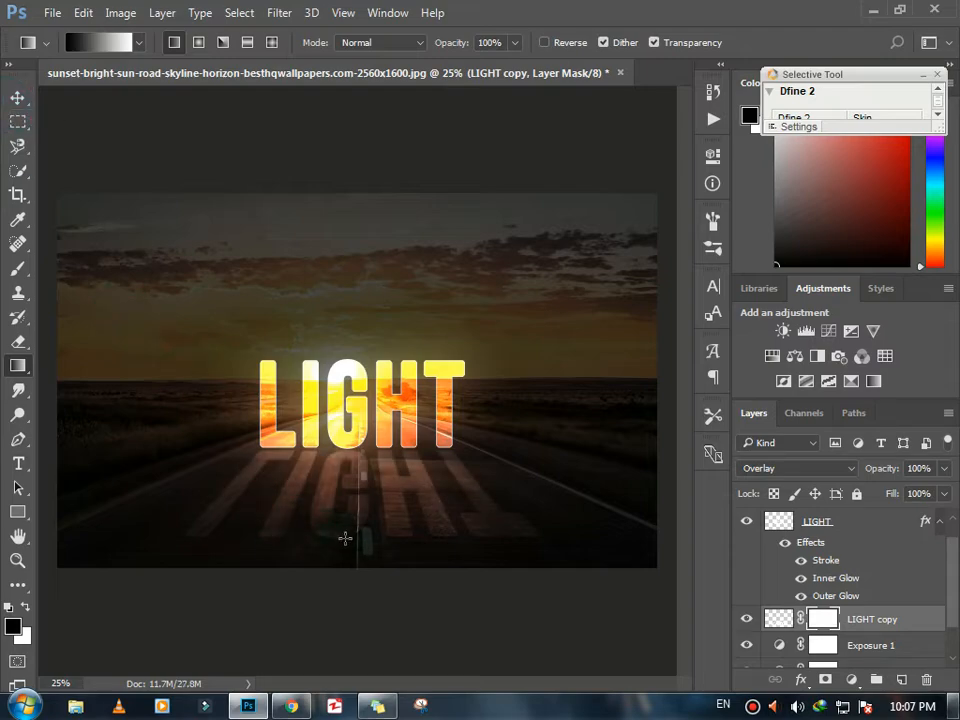
{"action": "left_click_drag", "start_coordinate": [340, 487], "coordinate": [347, 447]}
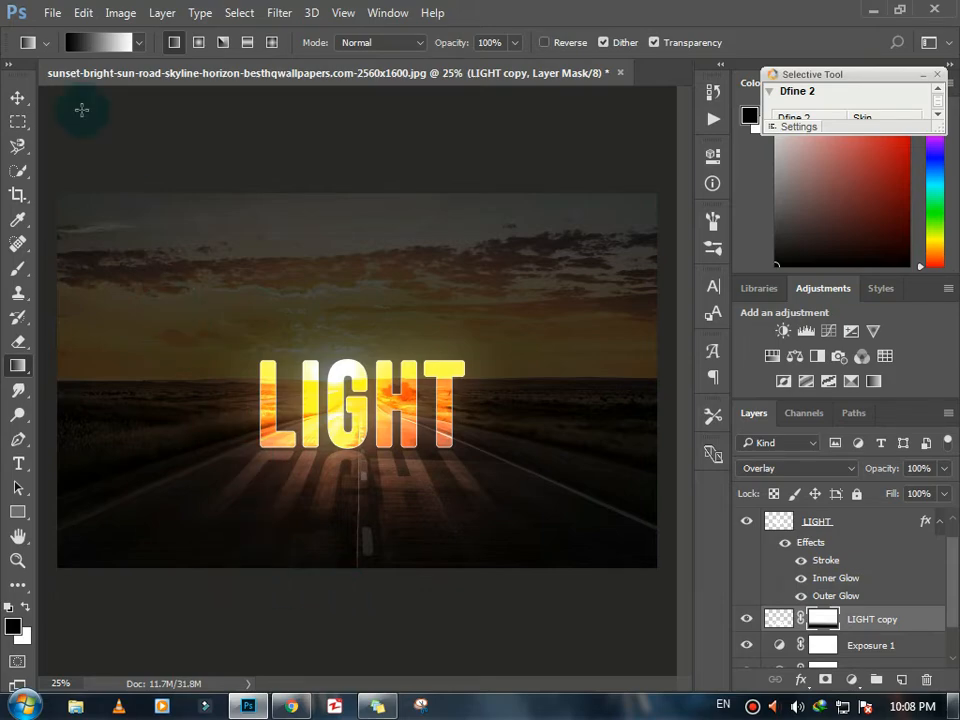
{"action": "left_click", "coordinate": [15, 100]}
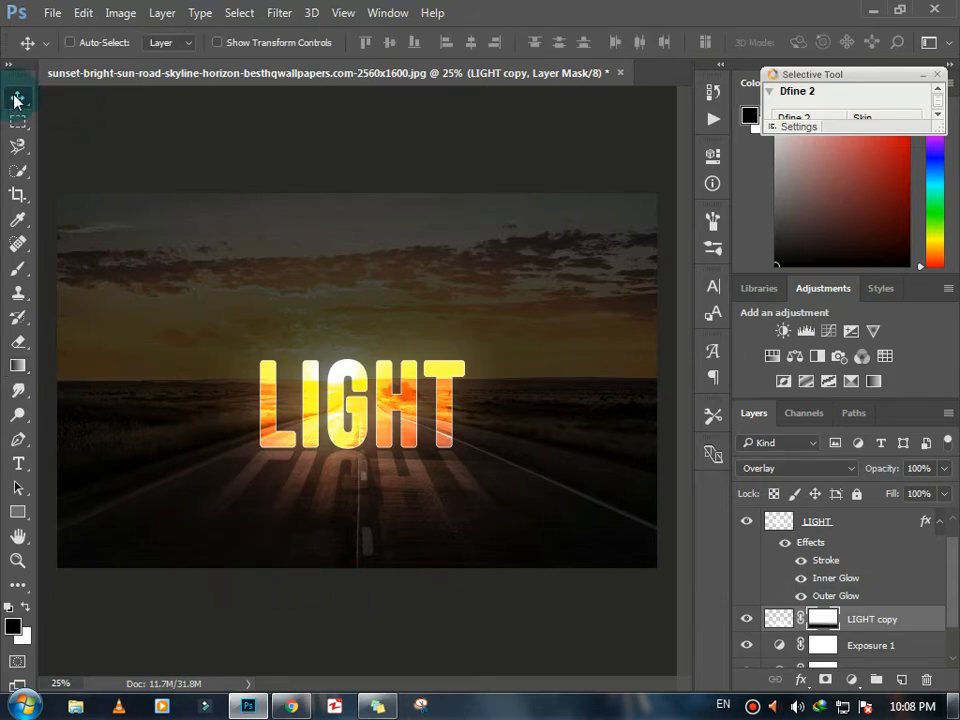